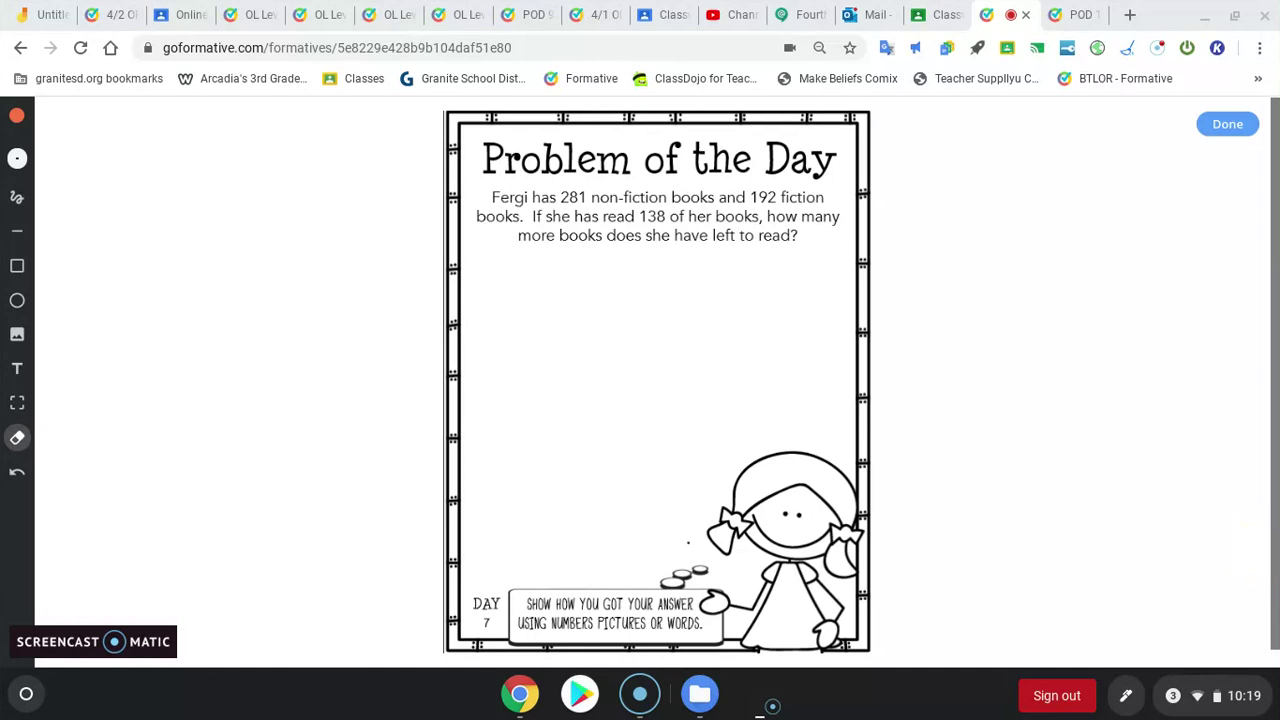
Step: Pick a larger pen dot size and yellow colour, then select the freehand pen
left_click(1167, 549)
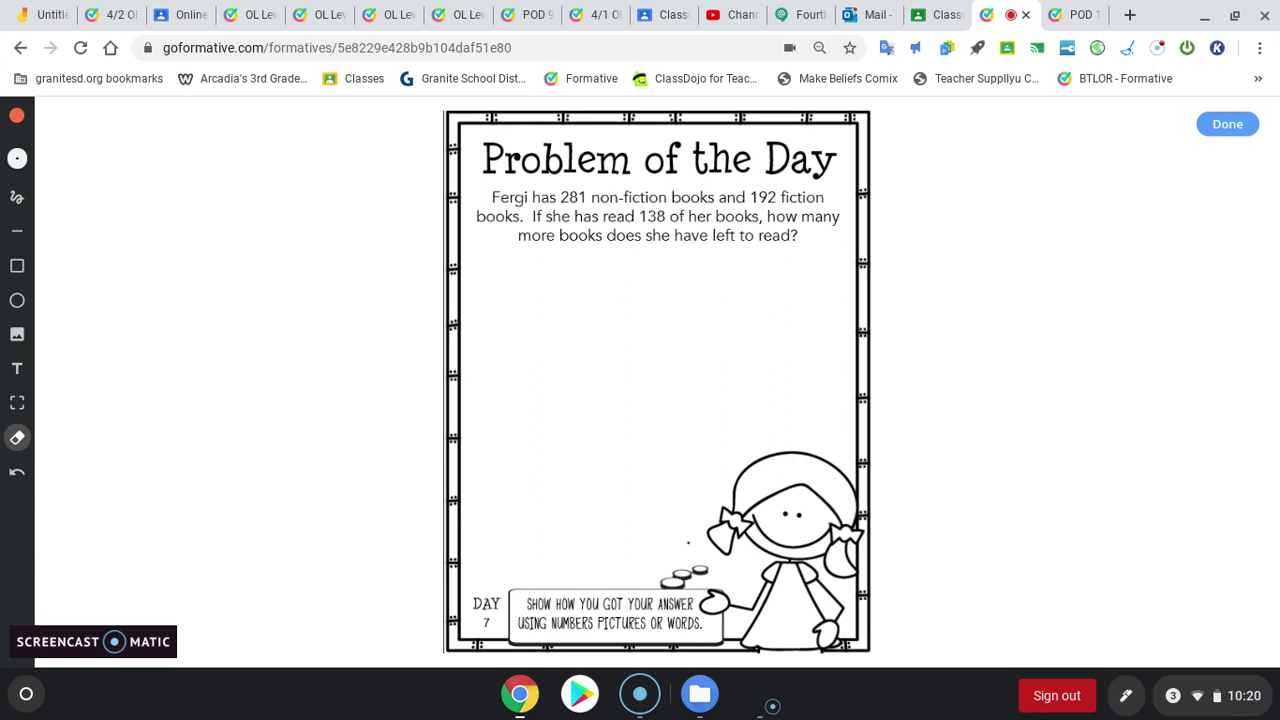
left_click(1168, 545)
left_click(17, 158)
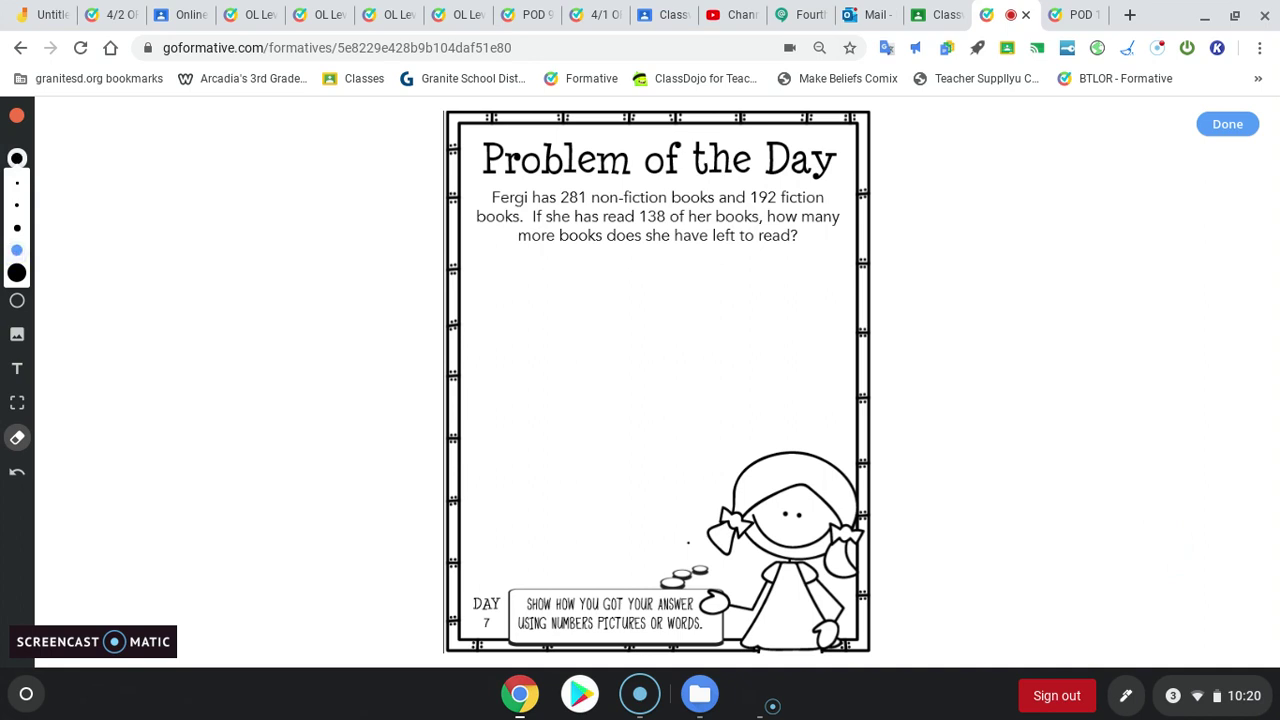
left_click(17, 115)
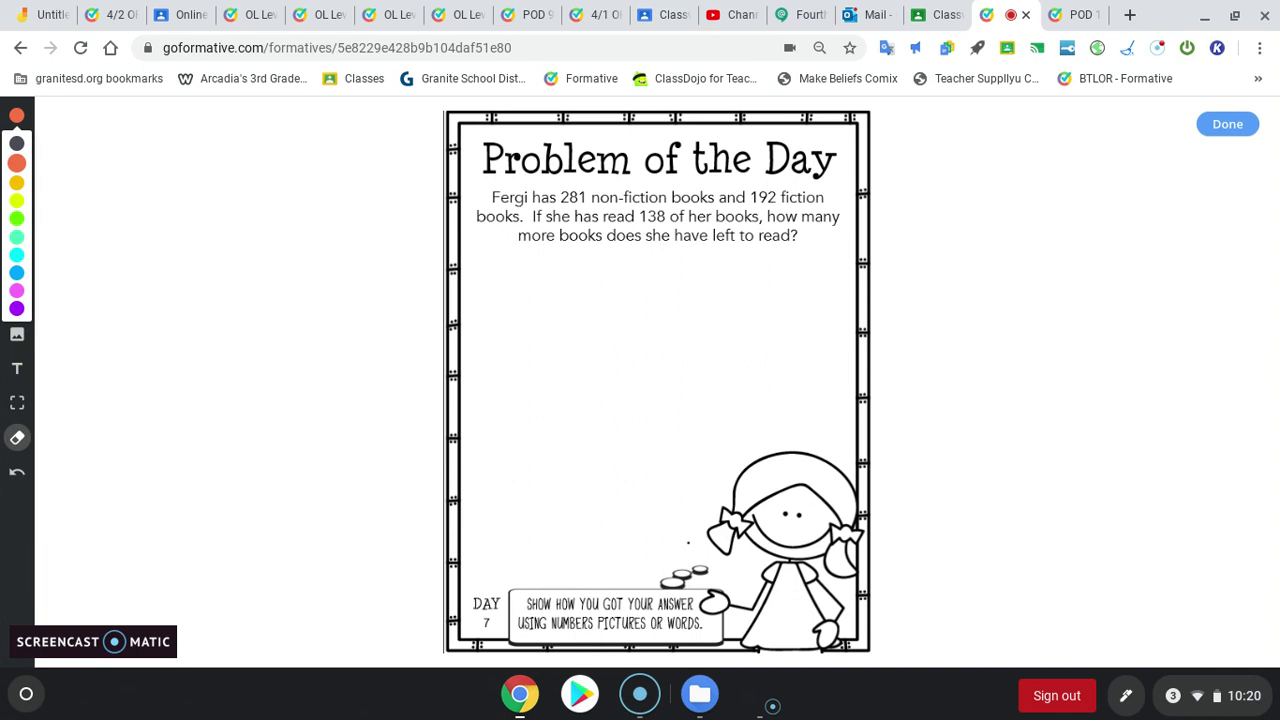
left_click(16, 182)
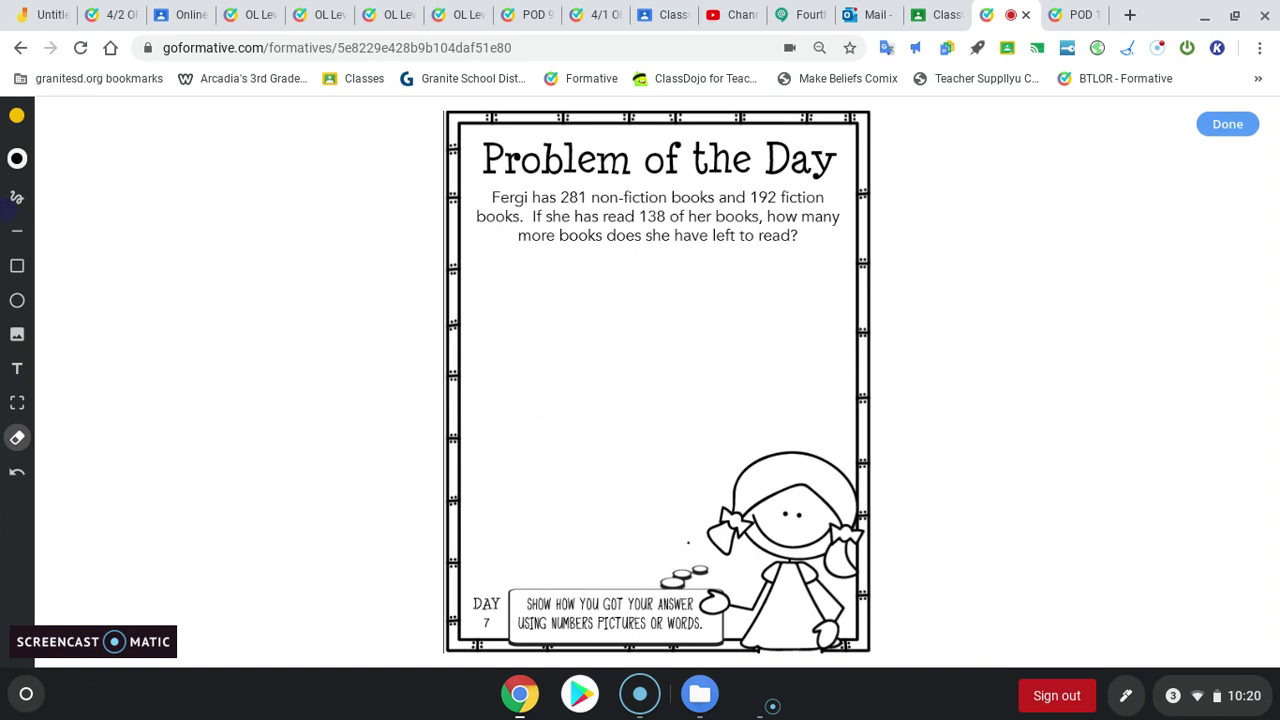
left_click(16, 197)
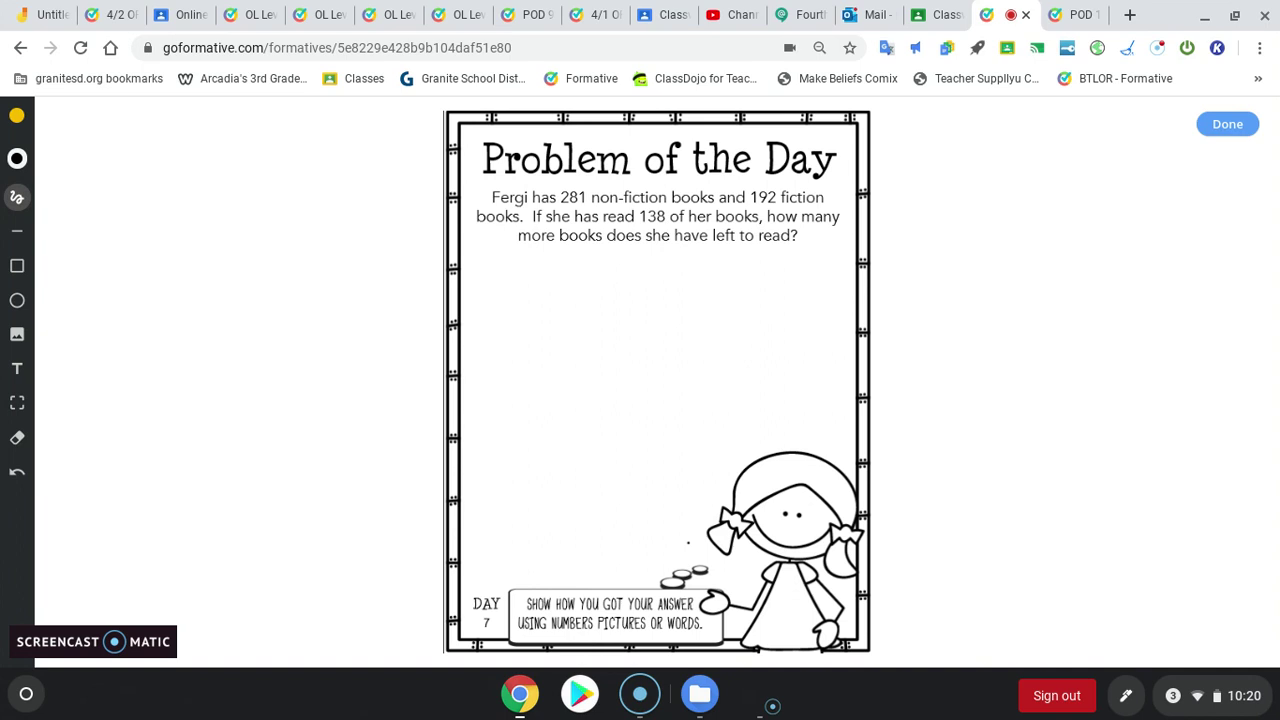
Step: Write yellow digits over the problem numbers: a 5 on 281, a 4 on 192, one on 138
right_click(576, 199)
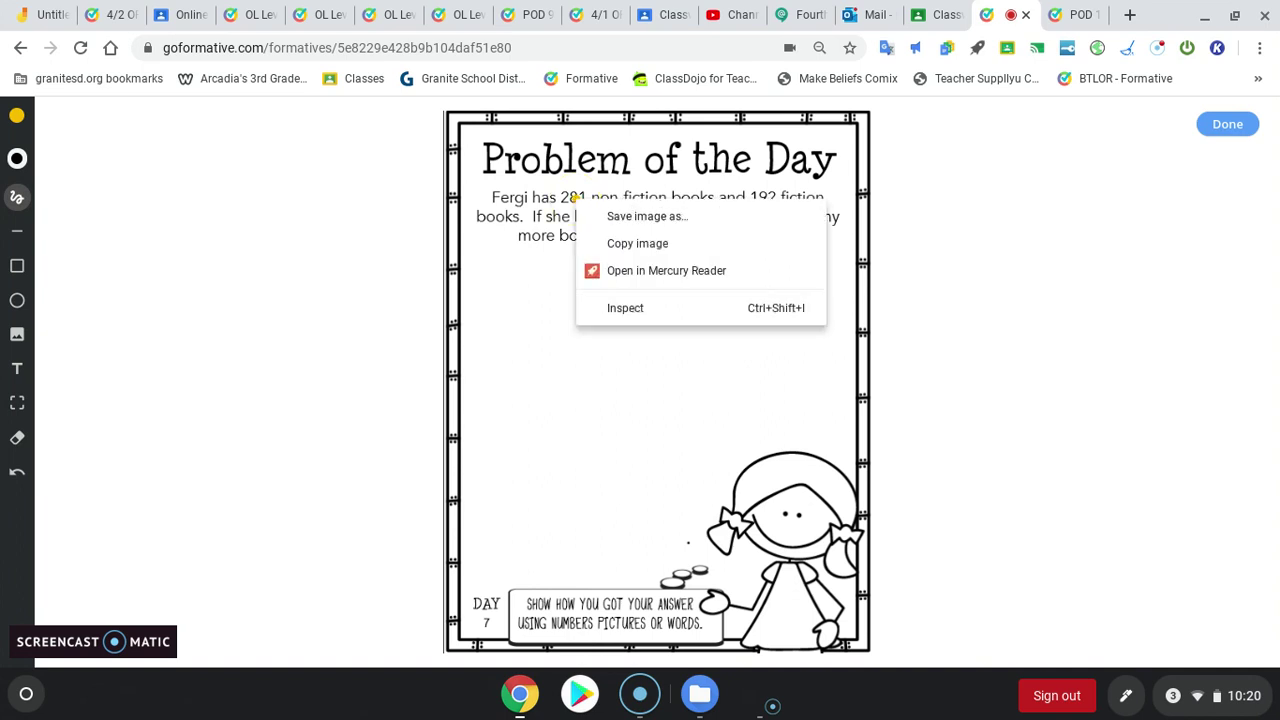
left_click(576, 197)
mouse_move(562, 197)
left_mouse_down()
mouse_move(583, 196)
mouse_move(567, 185)
mouse_move(548, 197)
left_mouse_up()
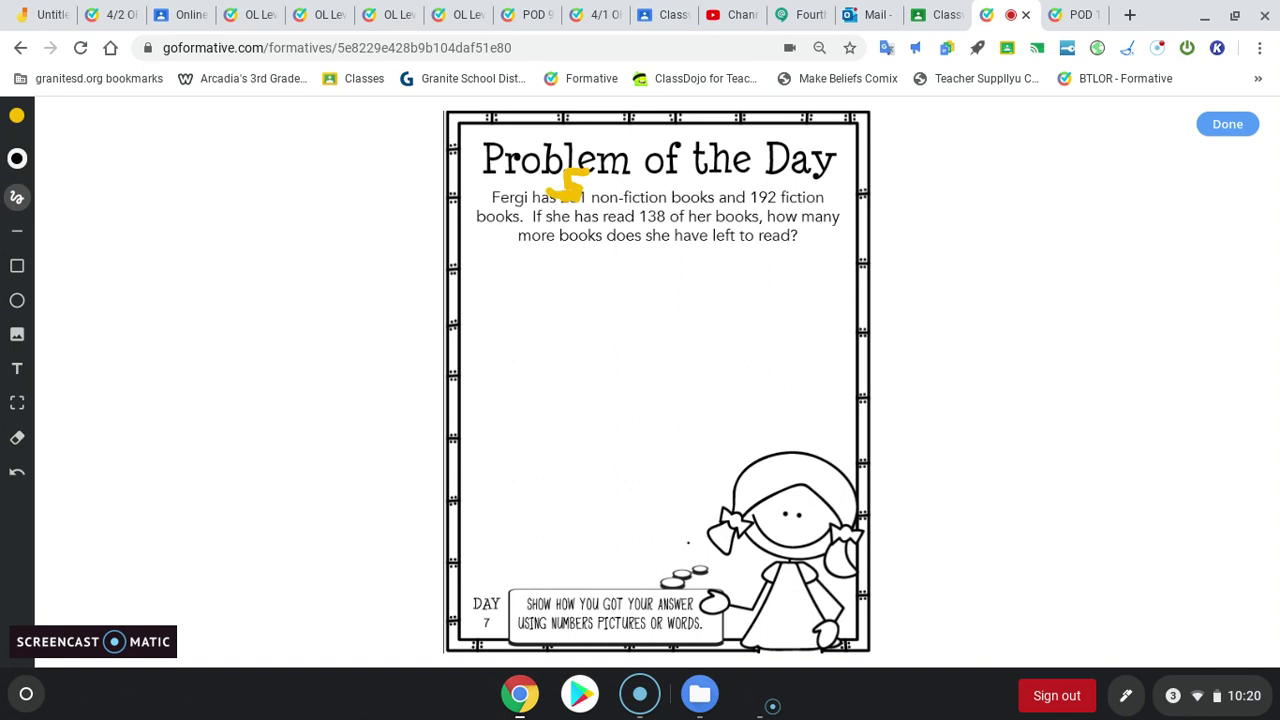
mouse_move(766, 163)
left_mouse_down()
mouse_move(764, 184)
mouse_move(784, 182)
left_mouse_up()
left_click_drag(780, 164, 765, 210)
mouse_move(652, 203)
left_mouse_down()
mouse_move(648, 216)
mouse_move(668, 210)
mouse_move(670, 228)
mouse_move(646, 222)
left_mouse_up()
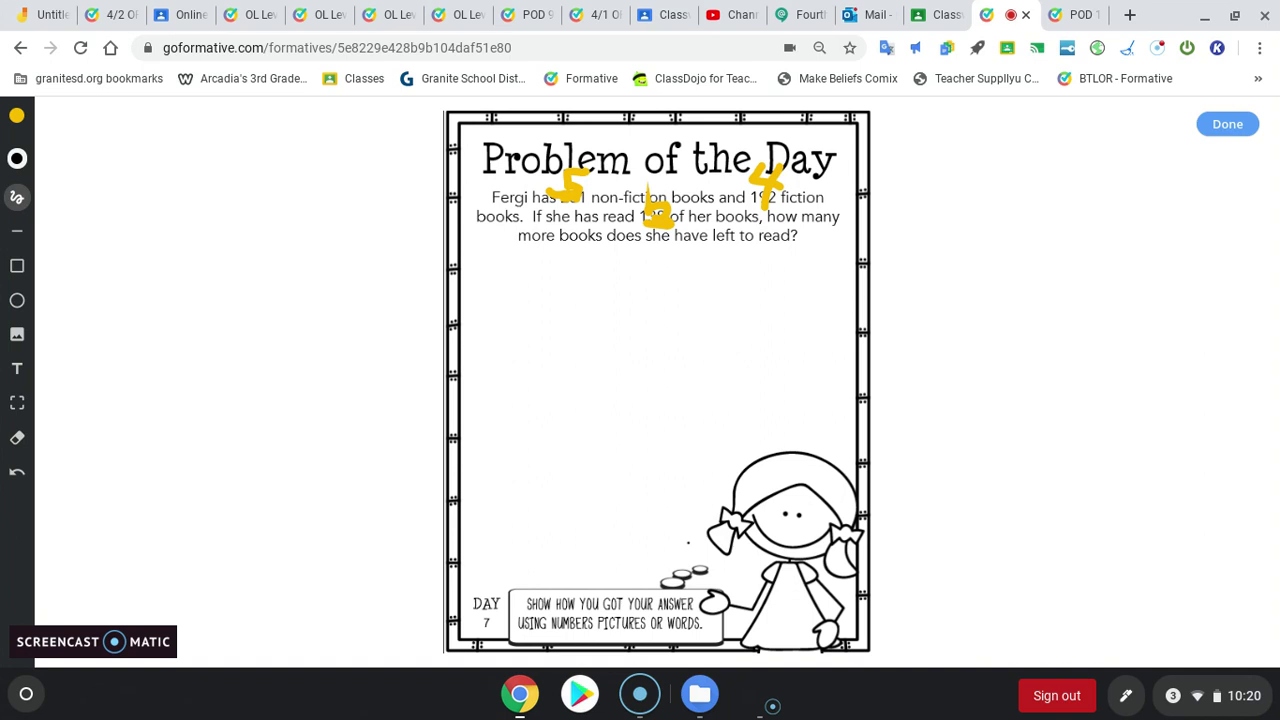
Step: Draw nine yellow rectangles in rows to the left of the worksheet
left_click(17, 265)
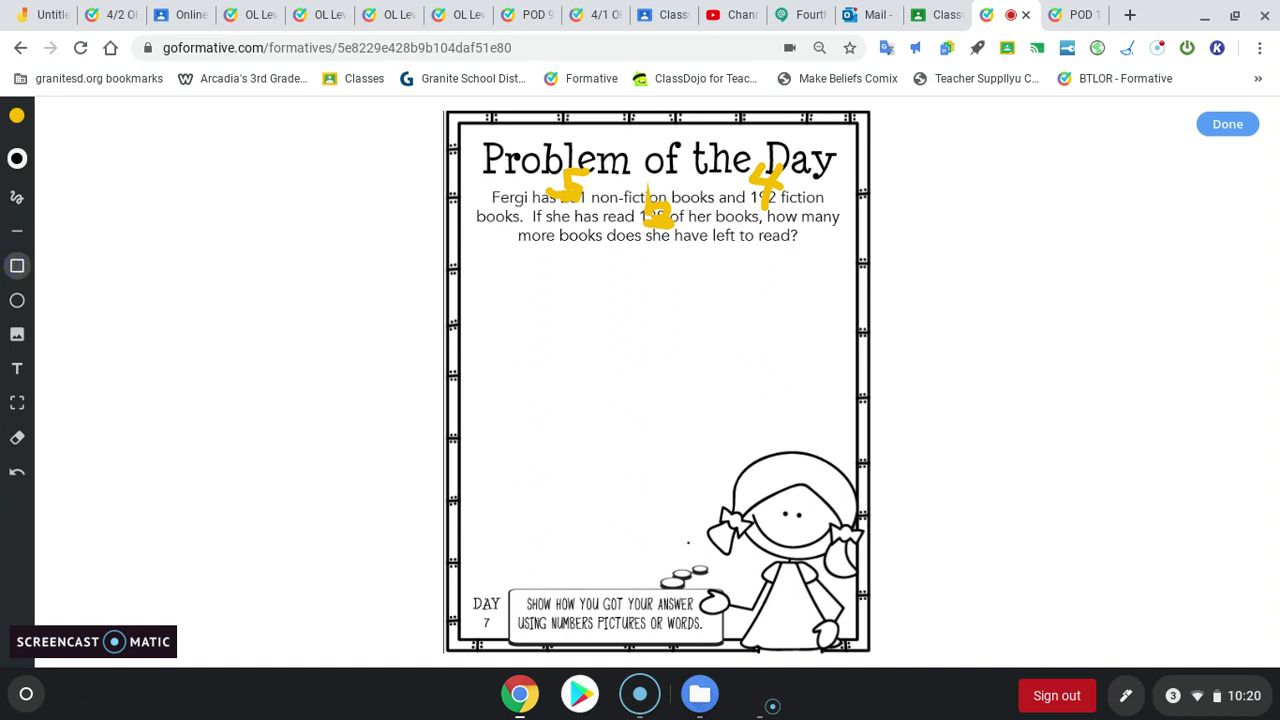
left_click_drag(68, 148, 179, 254)
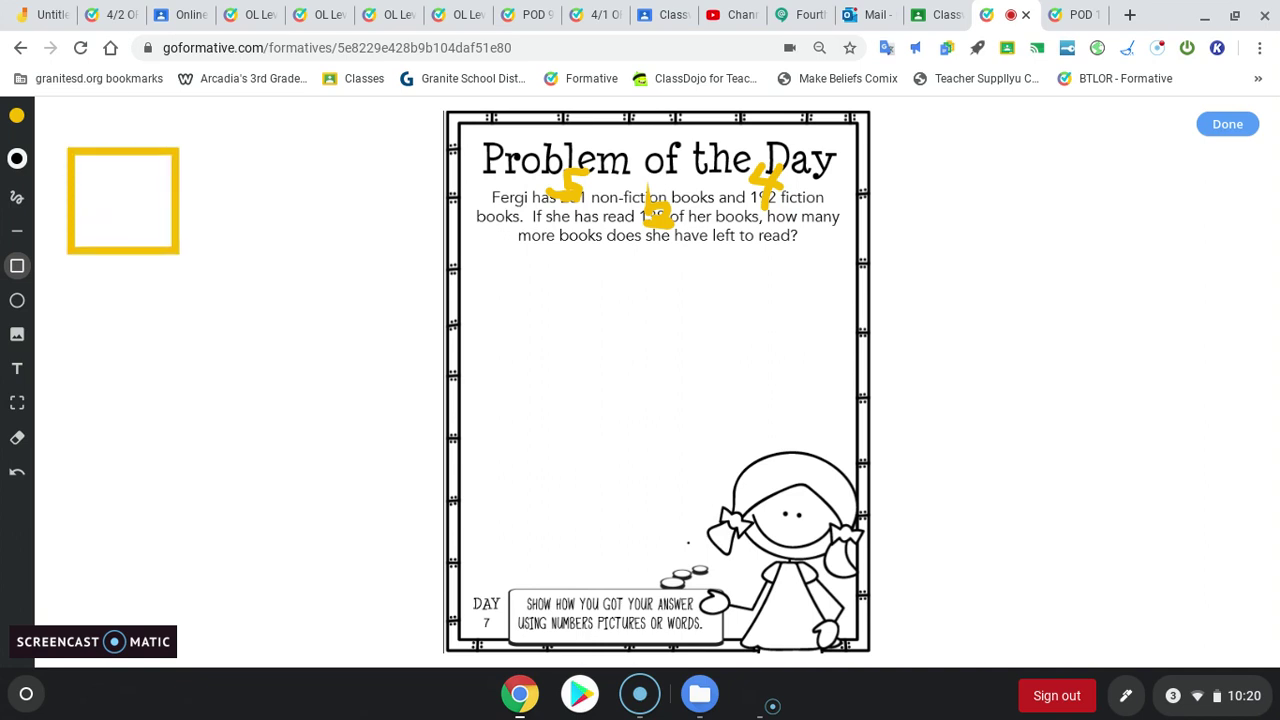
left_click_drag(215, 145, 303, 257)
left_click_drag(318, 154, 409, 249)
left_click_drag(108, 285, 220, 370)
left_click_drag(252, 287, 330, 357)
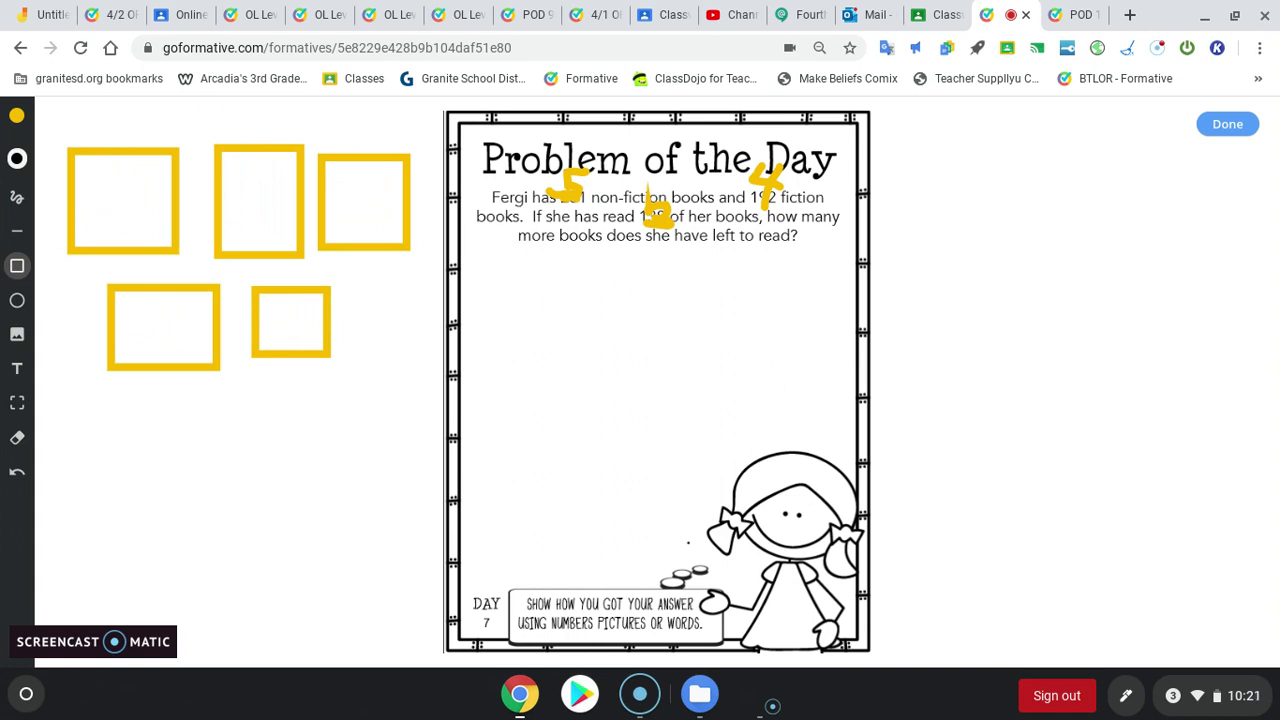
left_click_drag(105, 404, 170, 466)
left_click_drag(218, 400, 306, 480)
left_click_drag(350, 372, 420, 487)
left_click_drag(172, 492, 256, 586)
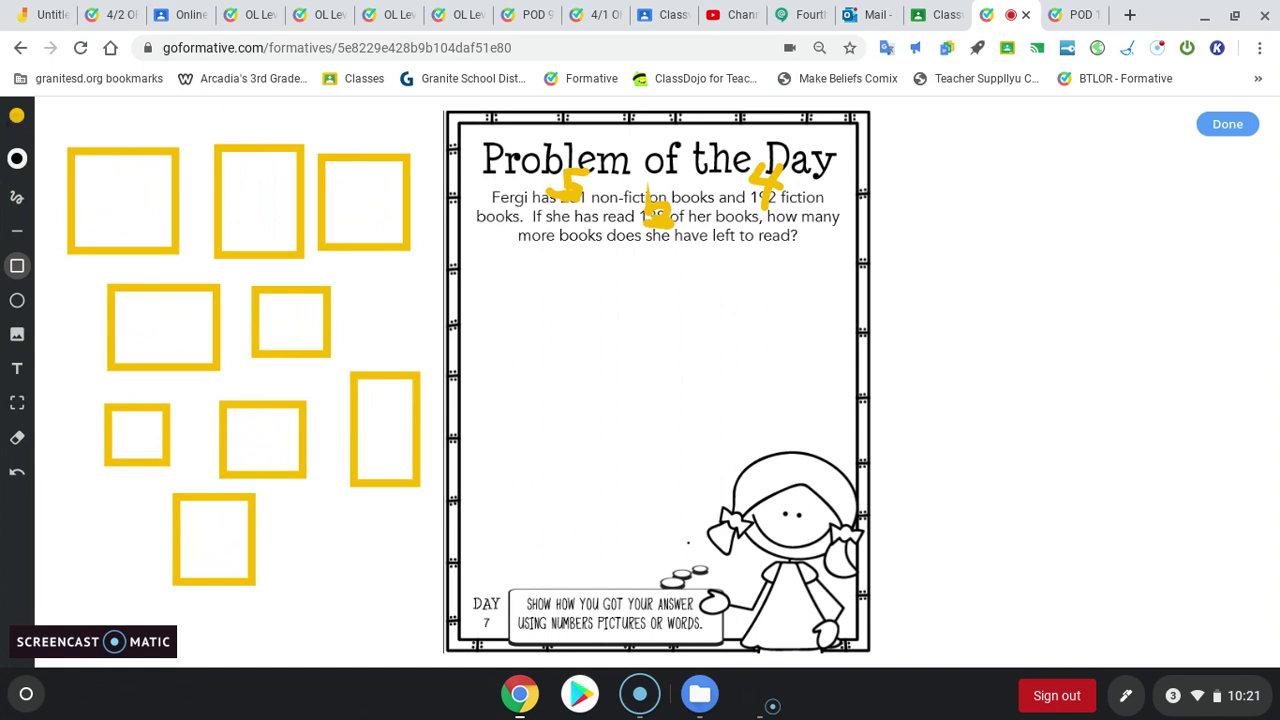
Step: Loop a yellow pen line around all the boxes and circle the digit over 138
left_click(17, 197)
mouse_move(95, 415)
left_mouse_down()
mouse_move(46, 296)
mouse_move(440, 205)
mouse_move(310, 601)
mouse_move(77, 348)
left_mouse_up()
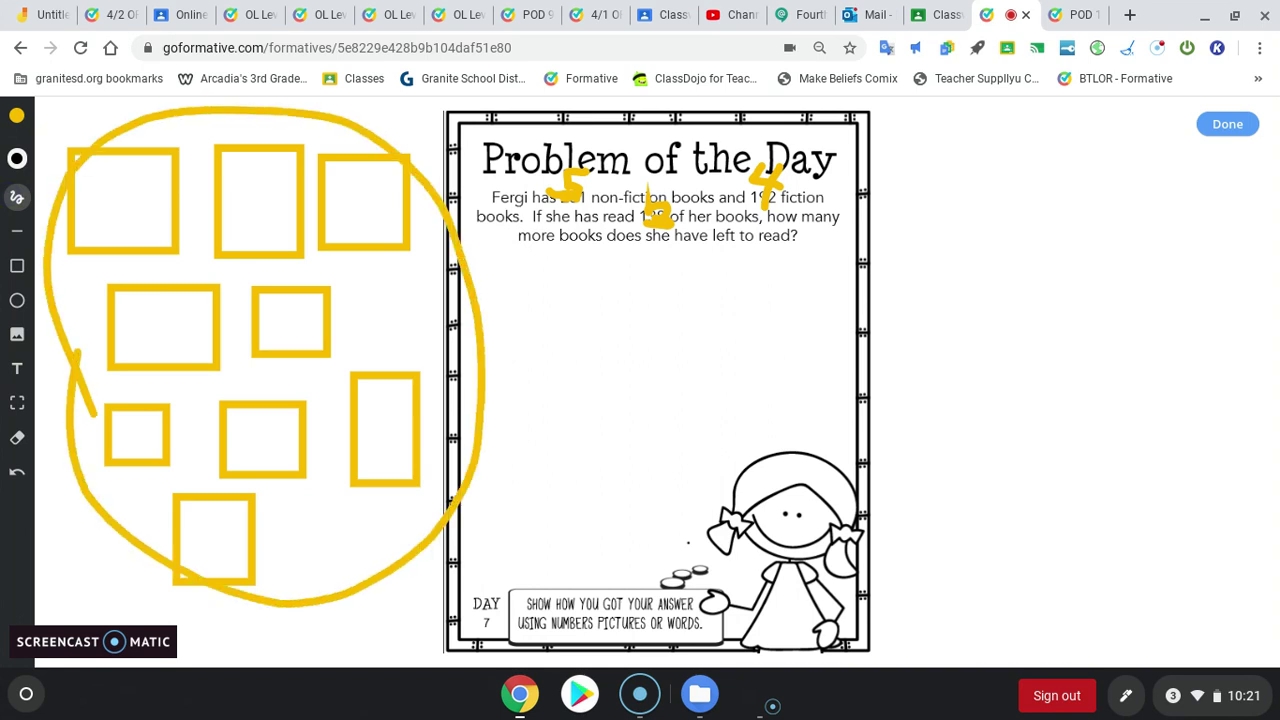
mouse_move(660, 195)
left_mouse_down()
mouse_move(692, 218)
mouse_move(635, 183)
mouse_move(678, 188)
left_mouse_up()
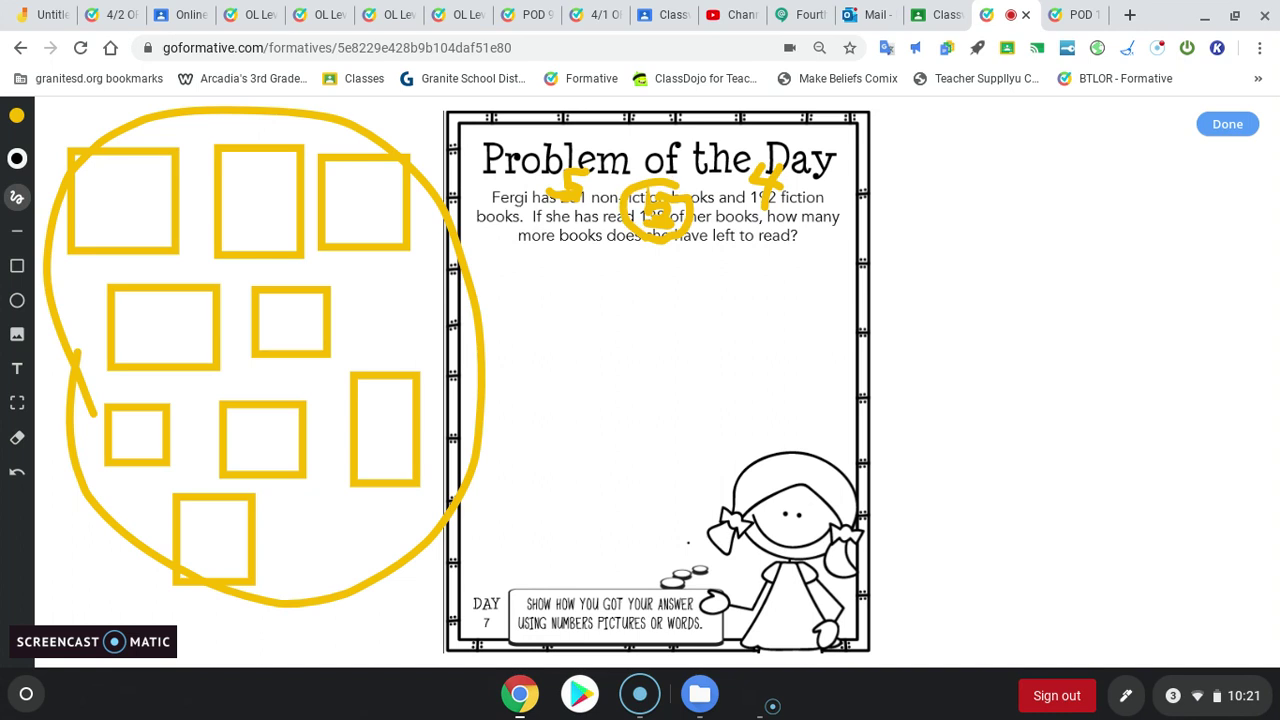
left_click(17, 437)
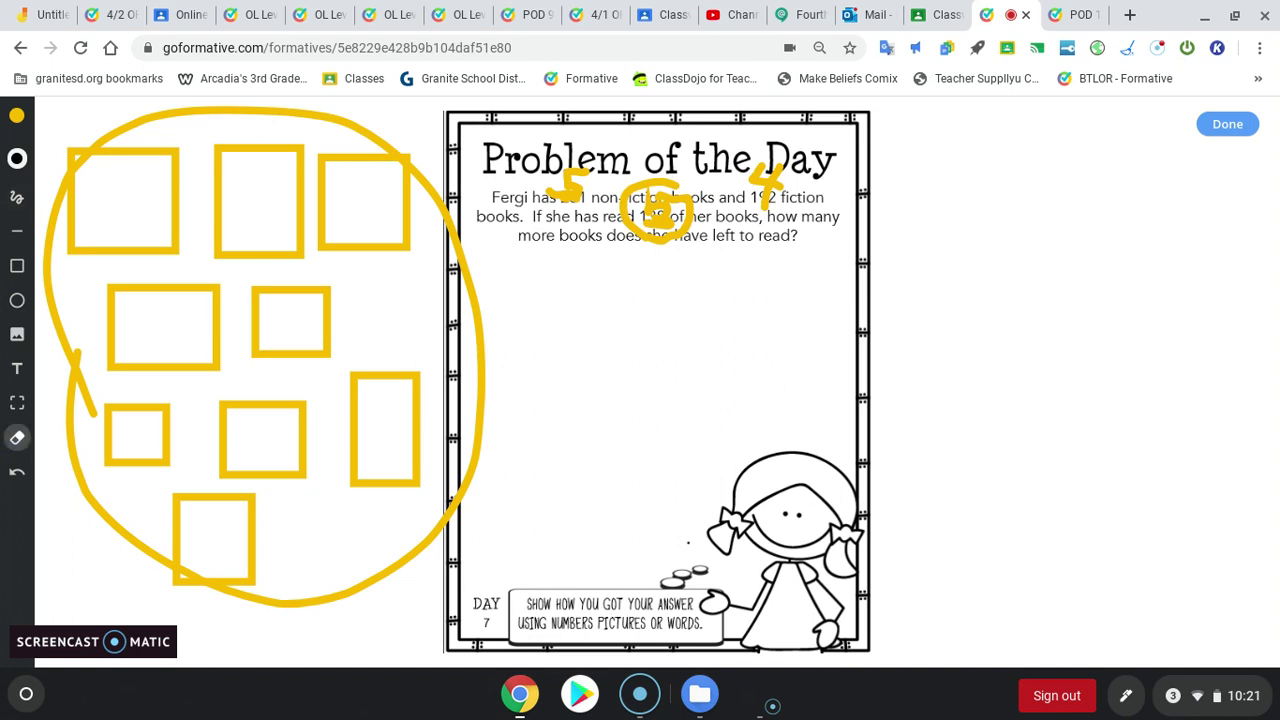
Step: Erase three of the yellow boxes, leaving six
left_click(176, 540)
left_click(222, 440)
left_click(352, 430)
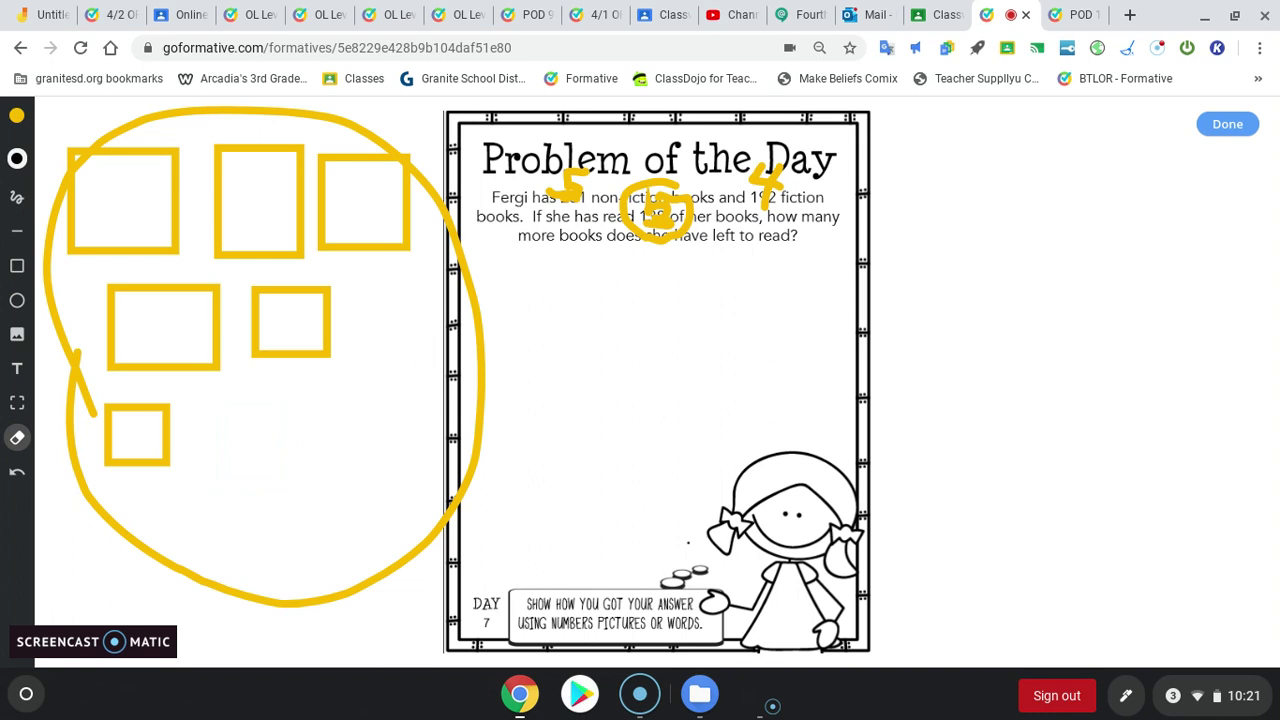
Step: Write a yellow 1 inside each of the six remaining boxes
left_click(15, 197)
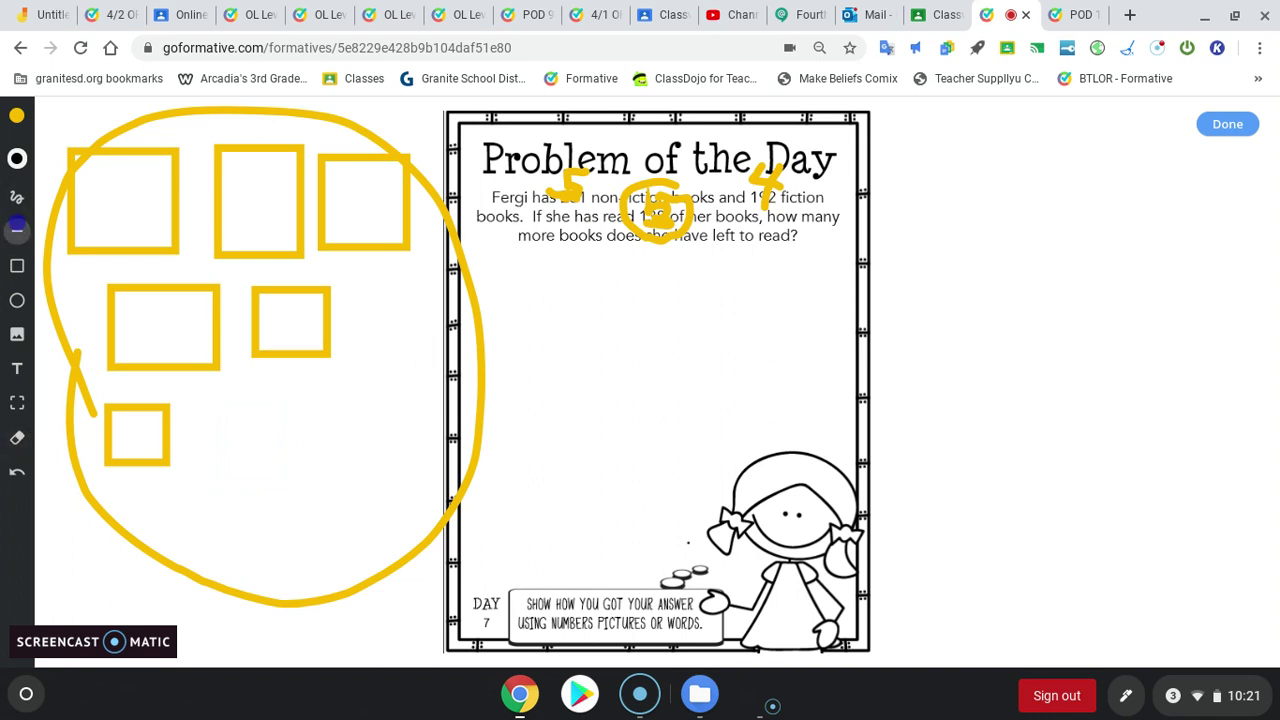
left_click_drag(133, 187, 135, 222)
left_click_drag(268, 190, 265, 238)
left_click_drag(371, 197, 370, 222)
left_click_drag(295, 319, 291, 343)
left_click_drag(185, 318, 184, 356)
left_click_drag(133, 428, 134, 448)
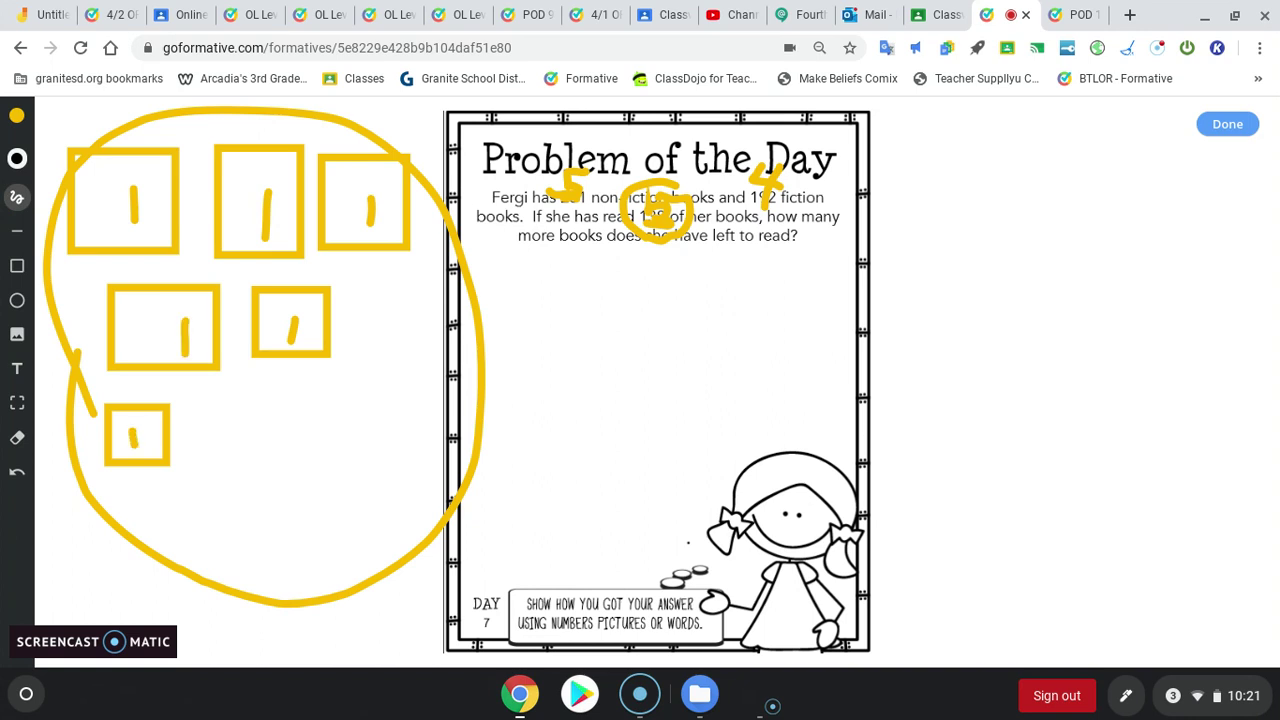
Step: Write the working 5 + 4 = 9 − 3 with arrows, then wipe all yellow marks away
mouse_move(598, 160)
left_mouse_down()
mouse_move(560, 212)
mouse_move(585, 156)
left_mouse_up()
mouse_move(694, 160)
left_mouse_down()
mouse_move(692, 190)
mouse_move(726, 182)
left_mouse_up()
mouse_move(825, 180)
left_mouse_down()
mouse_move(853, 178)
mouse_move(846, 194)
left_mouse_up()
mouse_move(928, 158)
left_mouse_down()
mouse_move(956, 166)
mouse_move(955, 230)
left_mouse_up()
left_click_drag(670, 338, 638, 296)
left_click_drag(662, 250, 688, 278)
mouse_move(854, 288)
left_mouse_down()
mouse_move(956, 284)
mouse_move(936, 306)
left_mouse_up()
mouse_move(872, 348)
left_mouse_down()
mouse_move(1044, 323)
mouse_move(952, 400)
left_mouse_up()
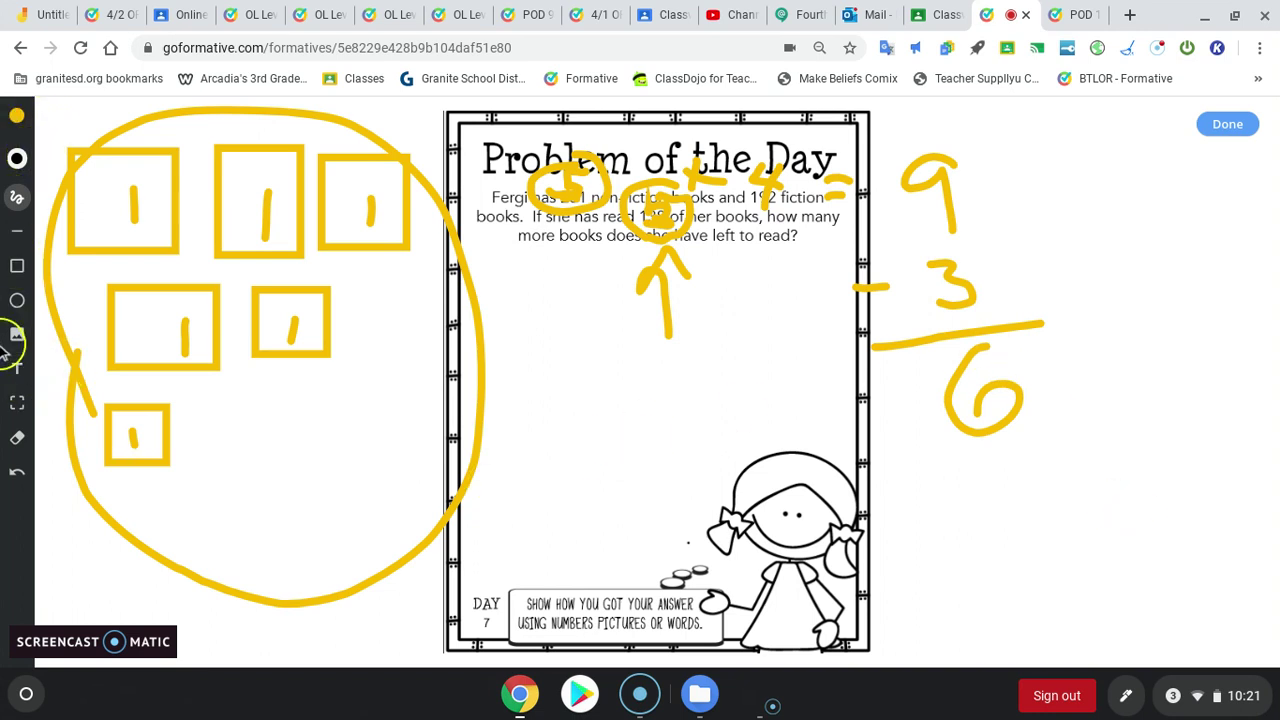
left_click(17, 440)
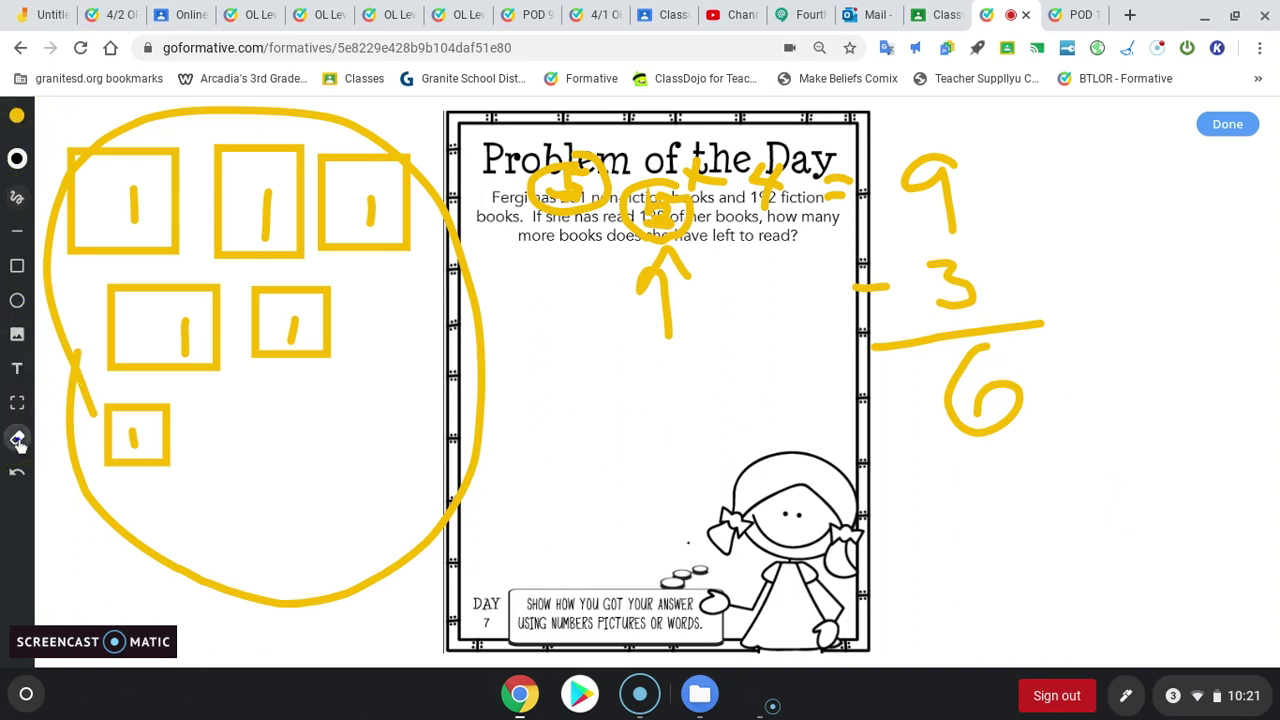
mouse_move(125, 539)
left_mouse_down()
mouse_move(123, 286)
mouse_move(277, 271)
mouse_move(266, 360)
mouse_move(321, 293)
mouse_move(252, 283)
mouse_move(460, 240)
mouse_move(560, 185)
mouse_move(603, 315)
mouse_move(560, 195)
mouse_move(745, 190)
mouse_move(964, 386)
mouse_move(1043, 357)
mouse_move(1057, 314)
left_mouse_up()
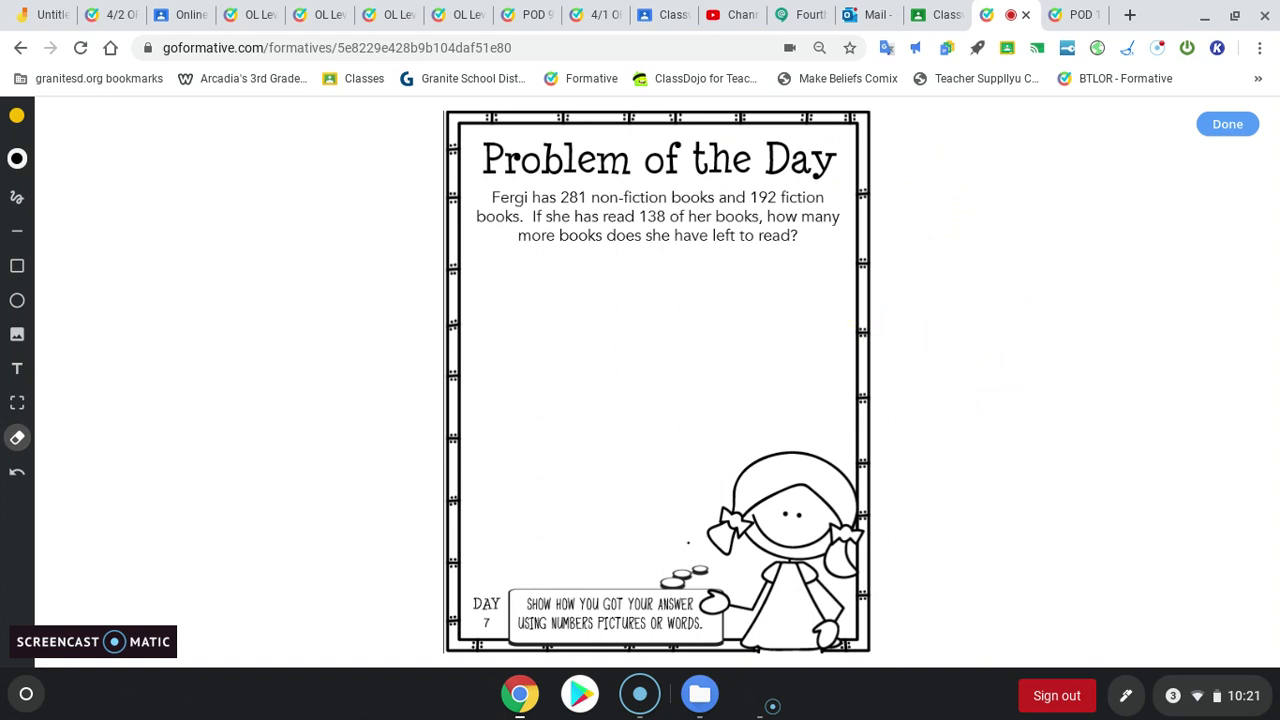
Step: Select the freehand pen and choose a stroke thickness from the size picker
left_click(17, 197)
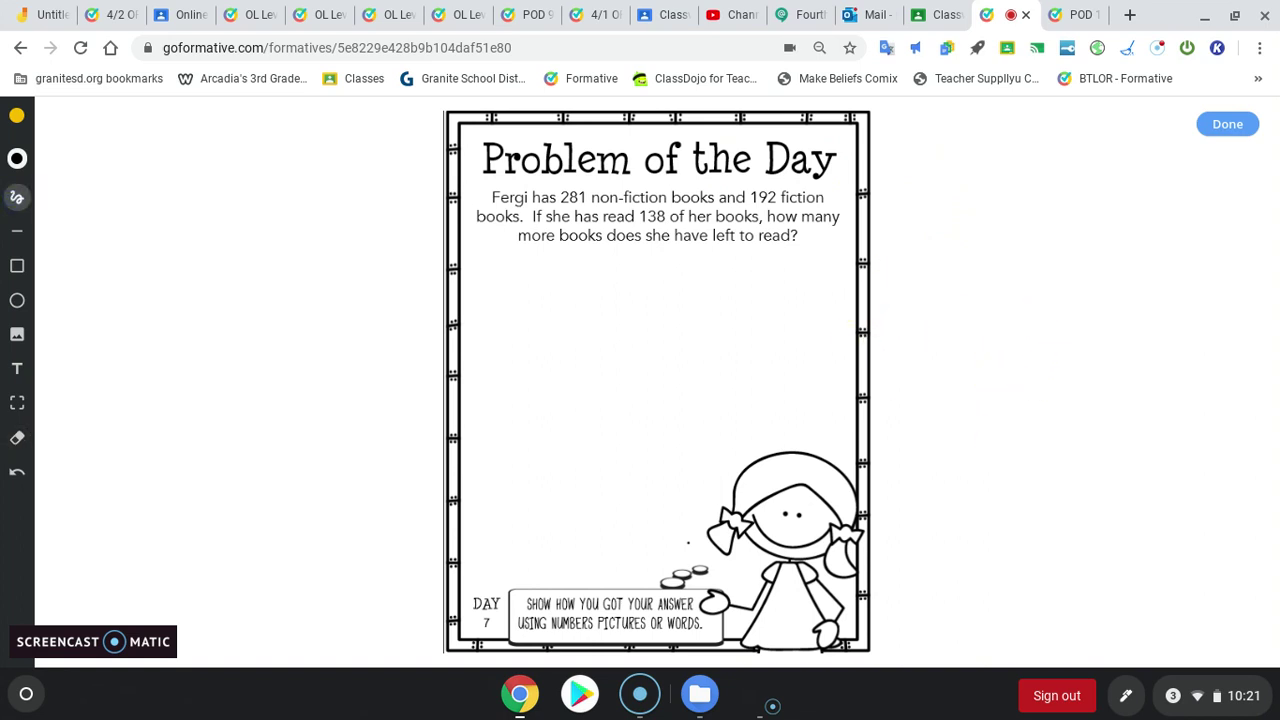
left_click(17, 158)
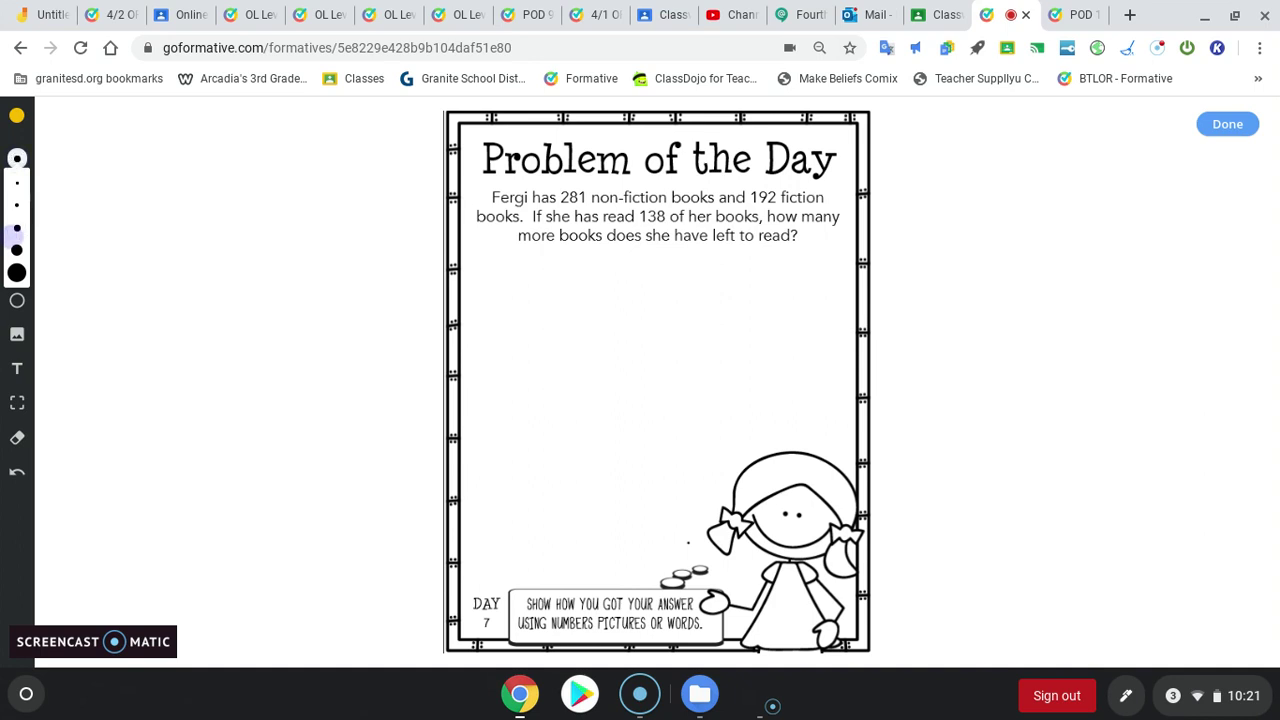
left_click(10, 521)
left_click(17, 158)
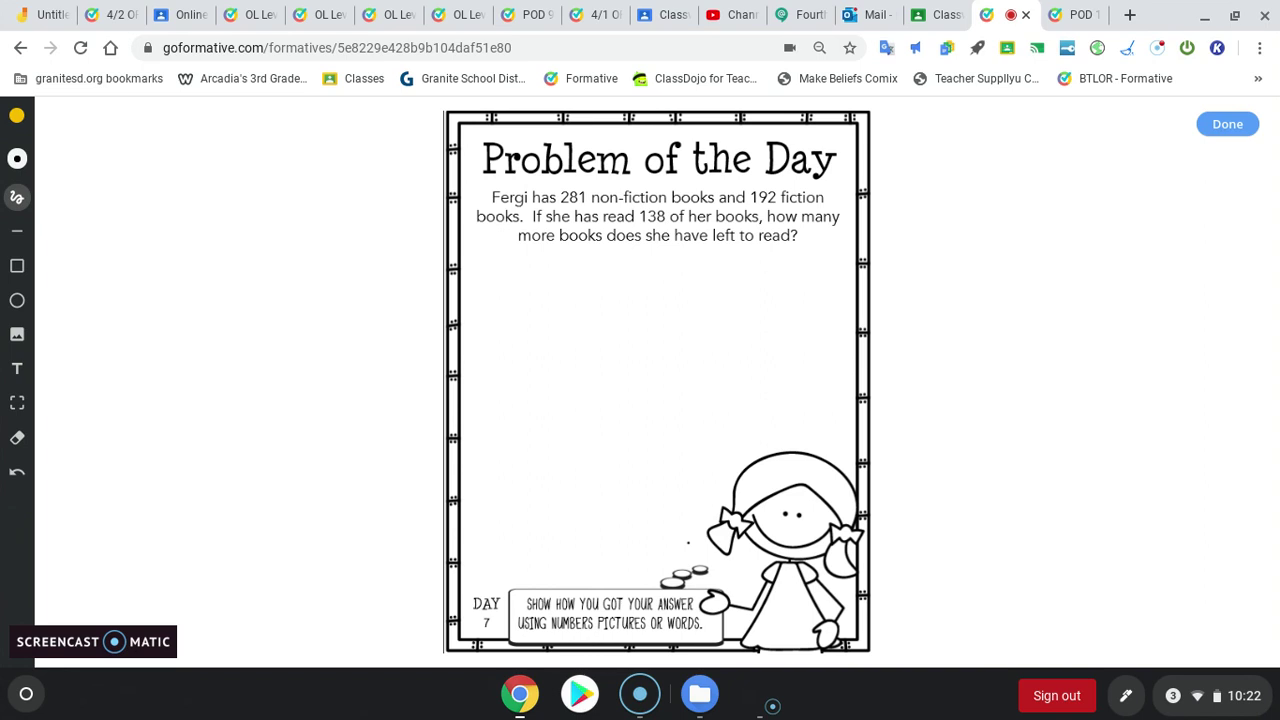
Step: Write yellow 172 and 238 over the book counts, add arrows to them and 138, plus a plus sign
mouse_move(558, 170)
left_mouse_down()
mouse_move(555, 189)
mouse_move(629, 182)
mouse_move(564, 202)
left_mouse_up()
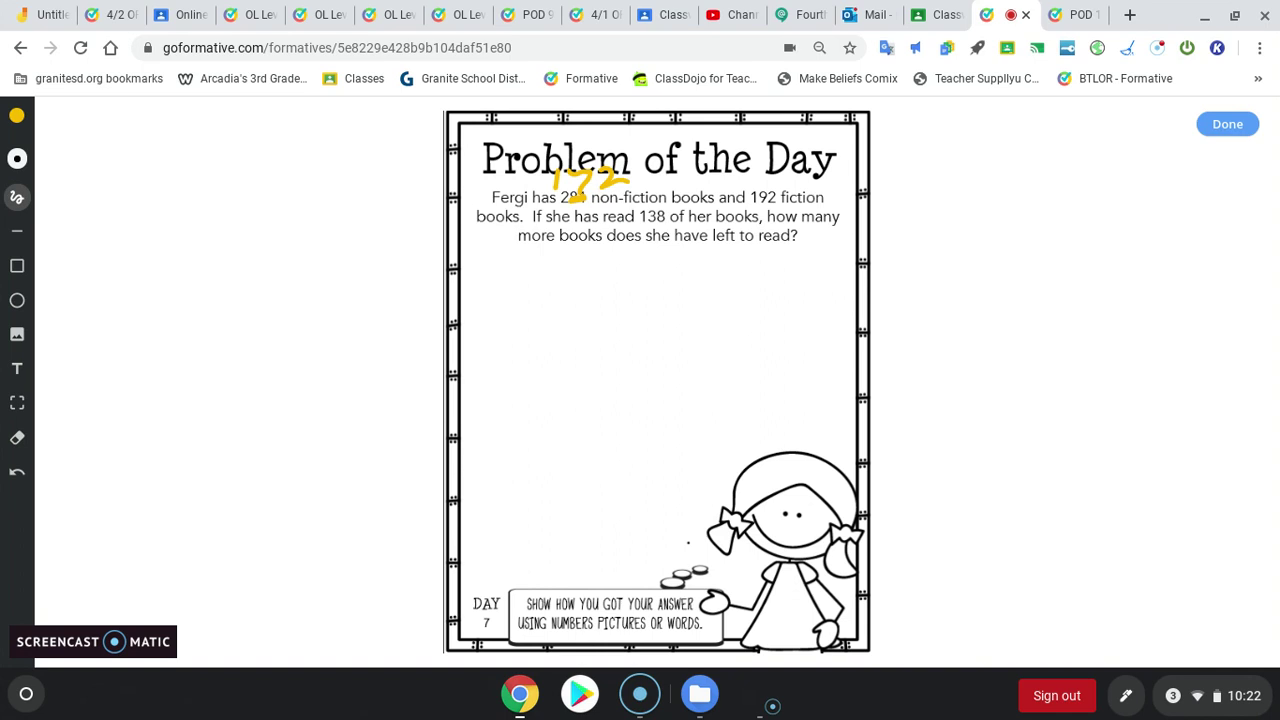
mouse_move(770, 197)
left_mouse_down()
mouse_move(737, 201)
mouse_move(730, 173)
mouse_move(757, 190)
mouse_move(797, 158)
mouse_move(800, 189)
left_mouse_up()
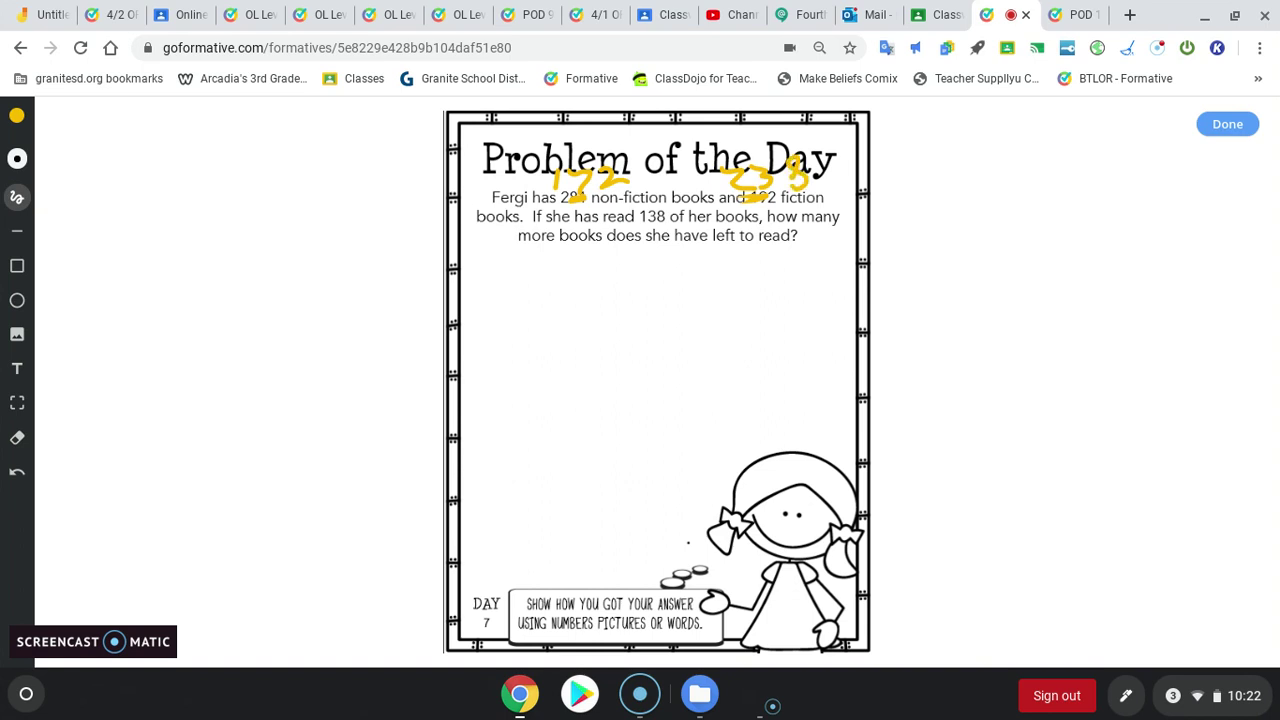
left_click_drag(605, 152, 606, 165)
left_click_drag(611, 138, 612, 148)
left_click_drag(760, 113, 759, 155)
left_click_drag(740, 124, 762, 152)
left_click_drag(648, 306, 650, 228)
left_click_drag(651, 229, 663, 246)
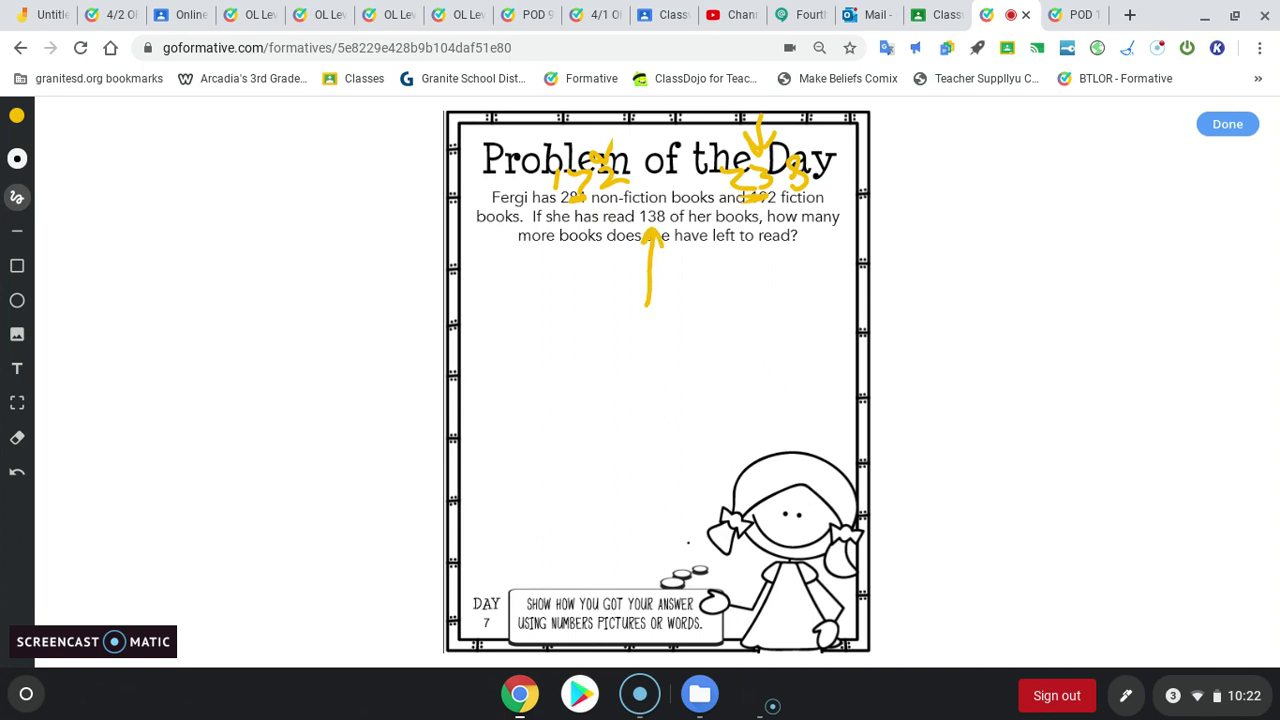
mouse_move(686, 163)
left_mouse_down()
mouse_move(685, 191)
mouse_move(705, 180)
left_mouse_up()
Step: Write 172 + 238 as a column addition in the left margin and underline it
left_click_drag(147, 173, 158, 248)
mouse_move(183, 174)
left_mouse_down()
mouse_move(210, 170)
mouse_move(216, 248)
left_mouse_up()
mouse_move(256, 188)
left_mouse_down()
mouse_move(288, 176)
mouse_move(324, 253)
left_mouse_up()
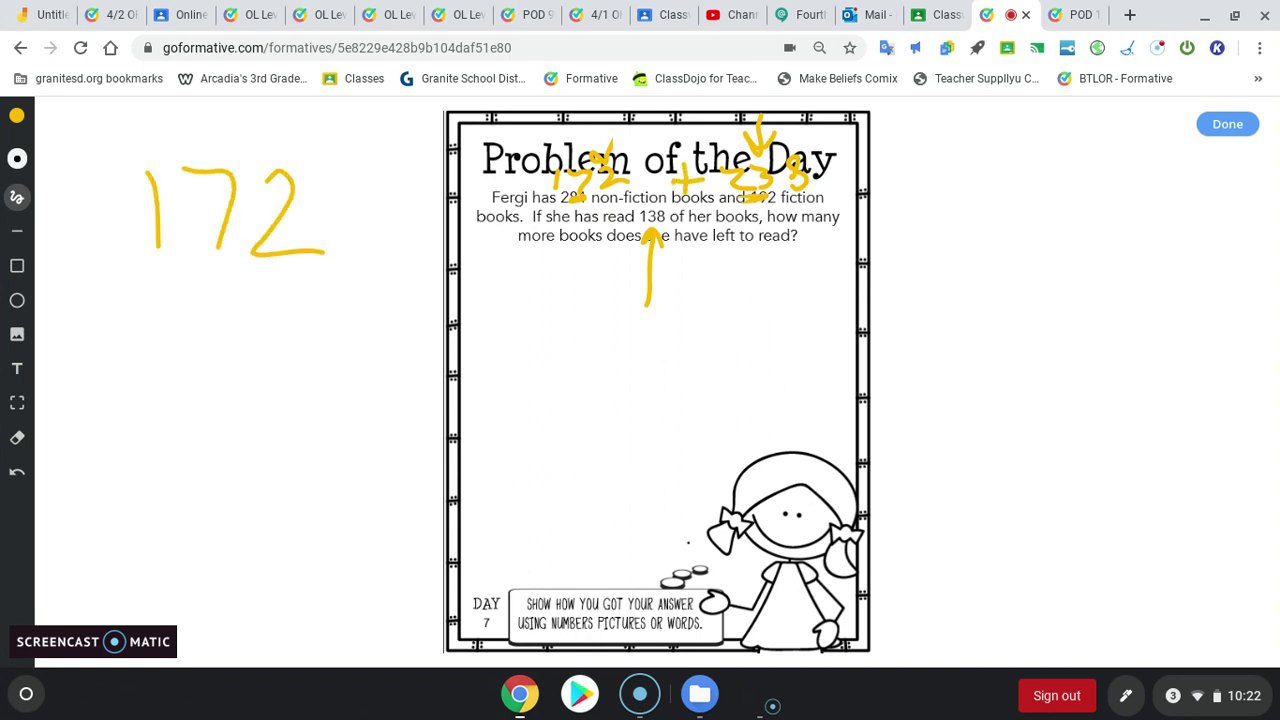
mouse_move(91, 293)
left_mouse_down()
mouse_move(98, 354)
mouse_move(122, 322)
mouse_move(200, 346)
left_mouse_up()
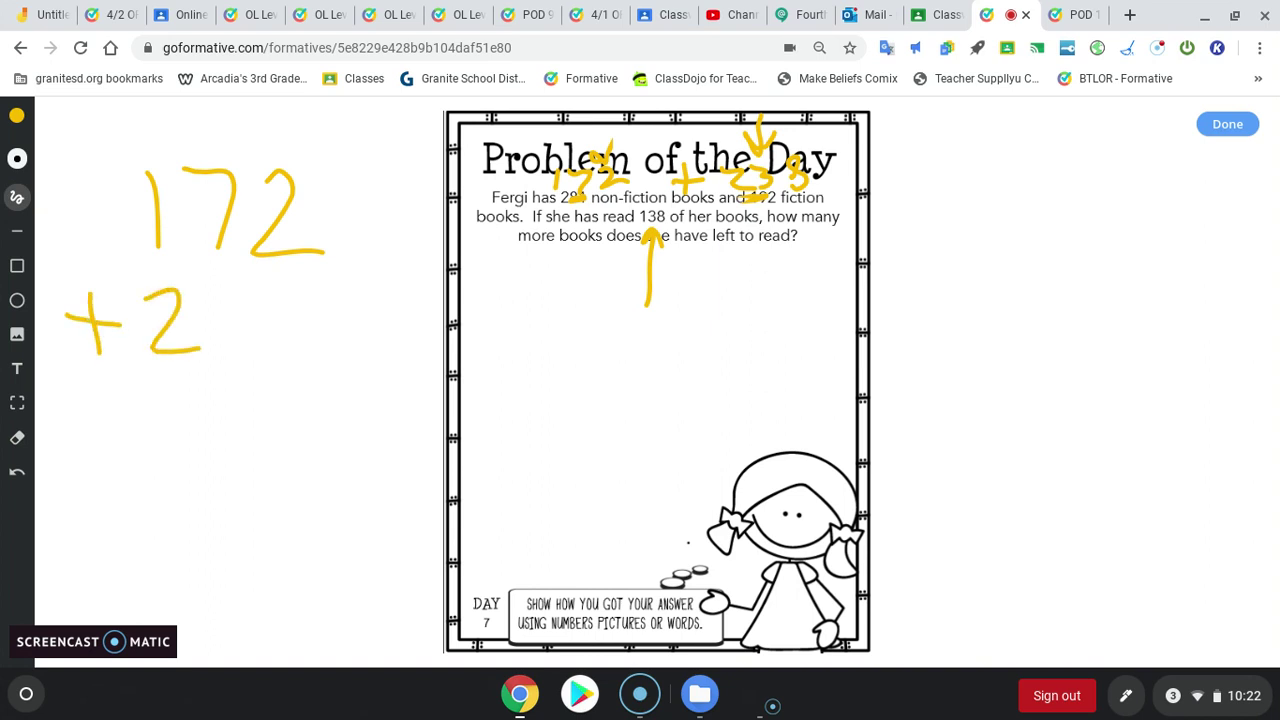
left_click_drag(205, 295, 250, 342)
mouse_move(291, 292)
left_mouse_down()
mouse_move(272, 342)
mouse_move(289, 300)
left_mouse_up()
left_click_drag(90, 385, 426, 380)
Step: Add the carried 1s, write the sum 410 below the line, and arrow toward 138
mouse_move(278, 99)
left_mouse_down()
mouse_move(279, 124)
mouse_move(290, 118)
left_mouse_up()
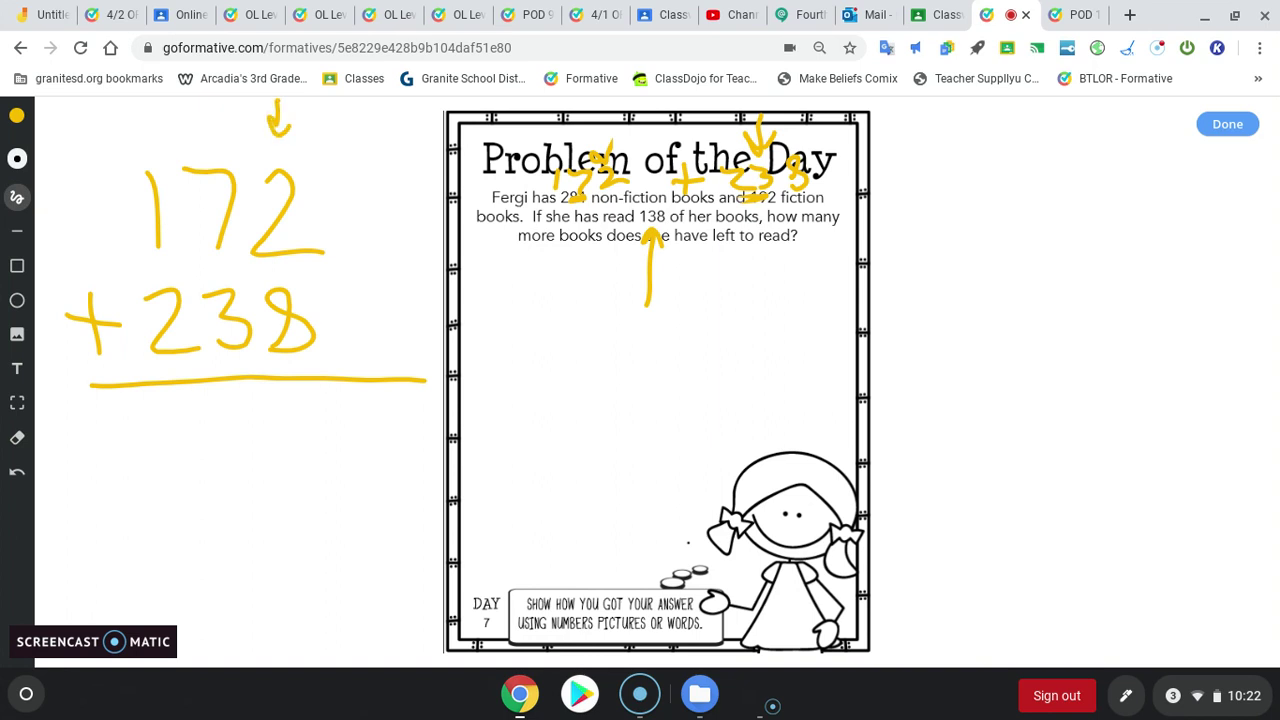
left_click_drag(204, 114, 205, 150)
mouse_move(288, 432)
left_mouse_down()
mouse_move(352, 430)
mouse_move(290, 452)
mouse_move(285, 432)
left_mouse_up()
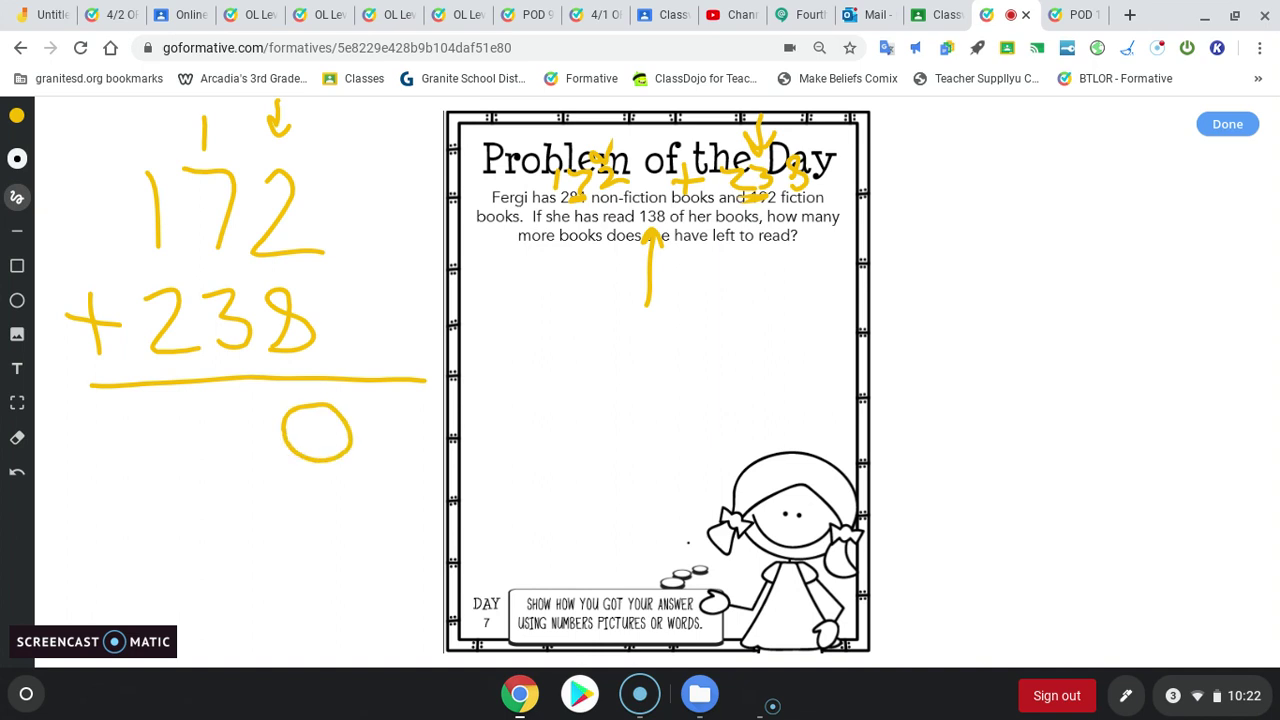
left_click_drag(214, 137, 207, 125)
left_click(238, 299)
left_click_drag(127, 125, 138, 156)
left_click_drag(238, 400, 244, 462)
left_click_drag(142, 128, 180, 190)
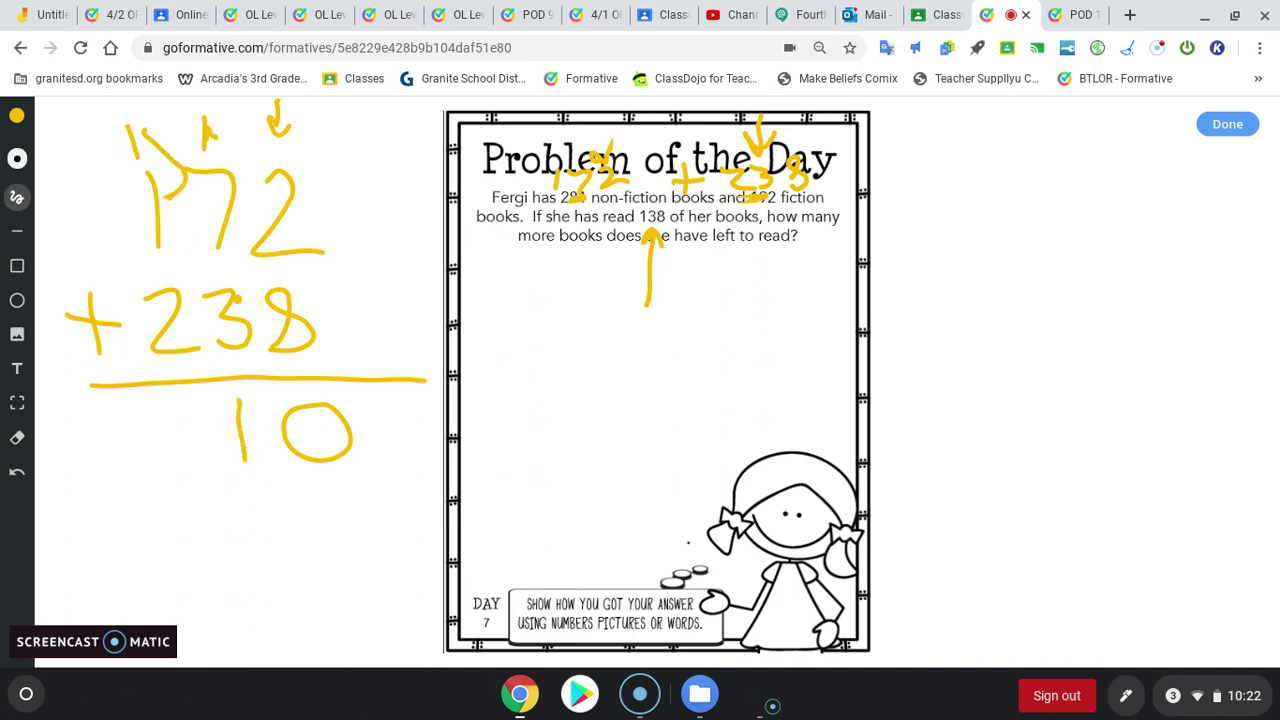
mouse_move(168, 396)
left_mouse_down()
mouse_move(204, 448)
mouse_move(192, 478)
left_mouse_up()
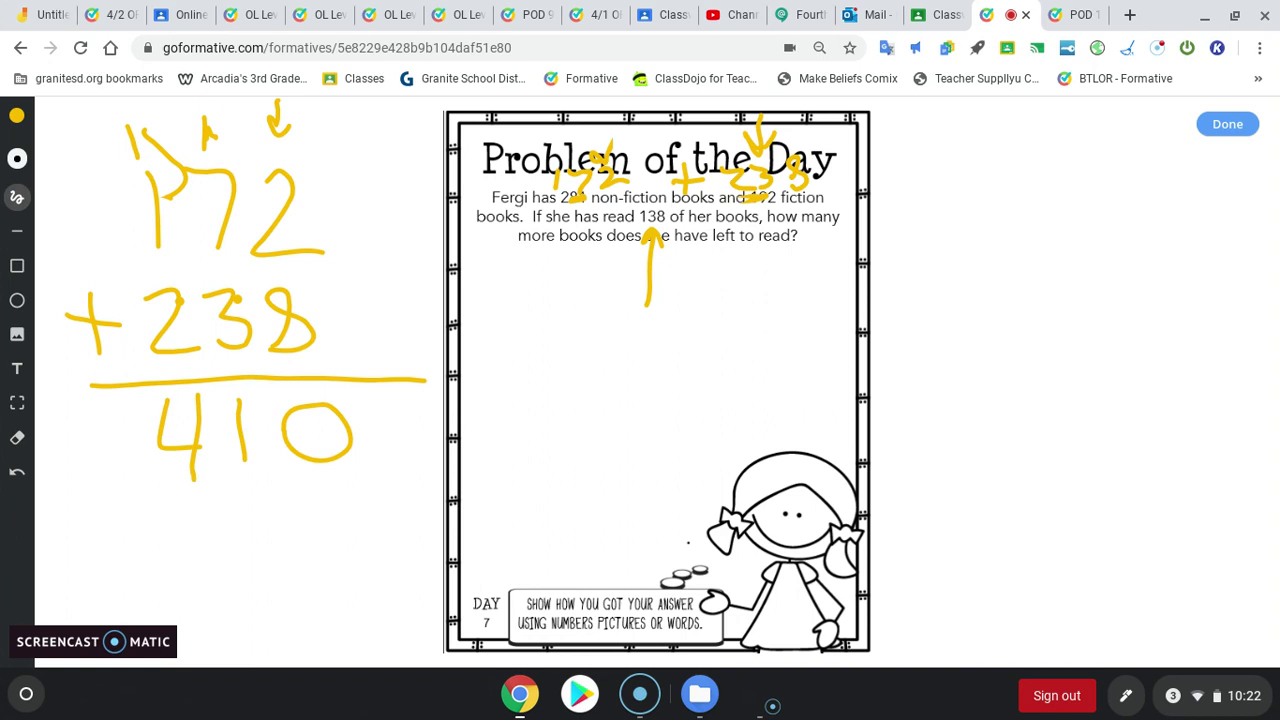
mouse_move(724, 292)
left_mouse_down()
mouse_move(676, 240)
mouse_move(698, 244)
left_mouse_up()
Step: Write 410 − 138 as a column subtraction right of the worksheet and underline it
mouse_move(986, 142)
left_mouse_down()
mouse_move(971, 196)
mouse_move(1030, 202)
left_mouse_up()
left_click_drag(1016, 155, 1012, 272)
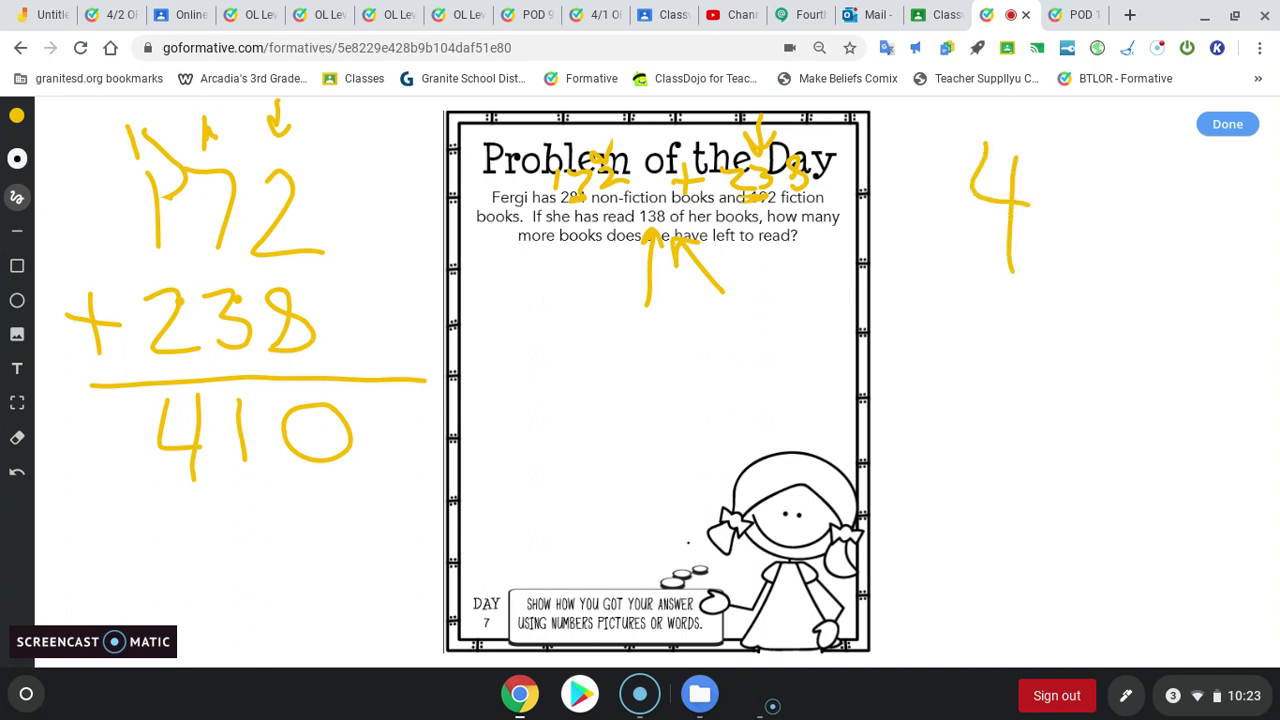
left_click_drag(1082, 150, 1080, 262)
mouse_move(1136, 160)
left_mouse_down()
mouse_move(1140, 254)
mouse_move(1136, 162)
left_mouse_up()
mouse_move(884, 344)
left_mouse_down()
mouse_move(935, 340)
mouse_move(1005, 388)
left_mouse_up()
mouse_move(1062, 314)
left_mouse_down()
mouse_move(1110, 355)
mouse_move(1070, 380)
left_mouse_up()
mouse_move(1148, 374)
left_mouse_down()
mouse_move(1195, 388)
mouse_move(1176, 314)
left_mouse_up()
left_click_drag(930, 419, 1272, 423)
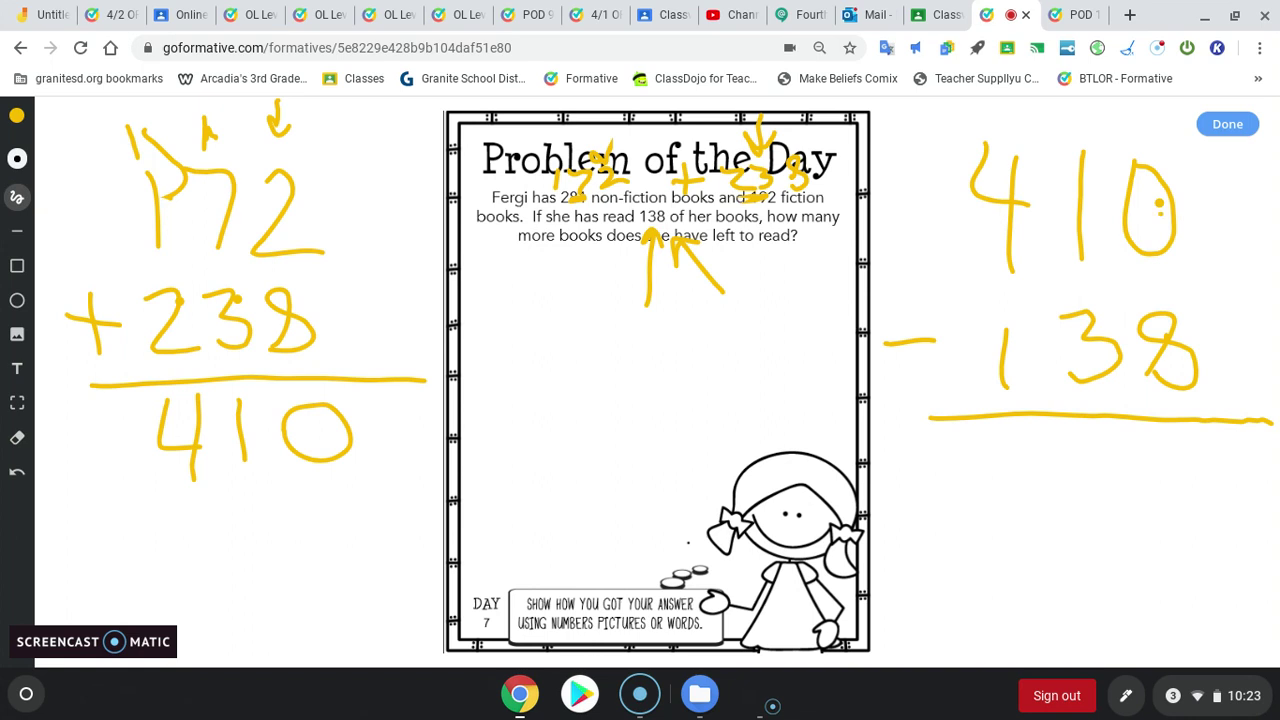
Step: Regroup 410 into 3, 10, 10 and write the difference 272 below the line
left_click_drag(1066, 179, 1103, 227)
mouse_move(1070, 122)
left_mouse_down()
mouse_move(1068, 147)
mouse_move(1072, 123)
left_mouse_up()
left_click_drag(1136, 190, 1192, 244)
left_click_drag(1142, 122, 1144, 158)
mouse_move(1172, 122)
left_mouse_down()
mouse_move(1164, 145)
mouse_move(1174, 124)
left_mouse_up()
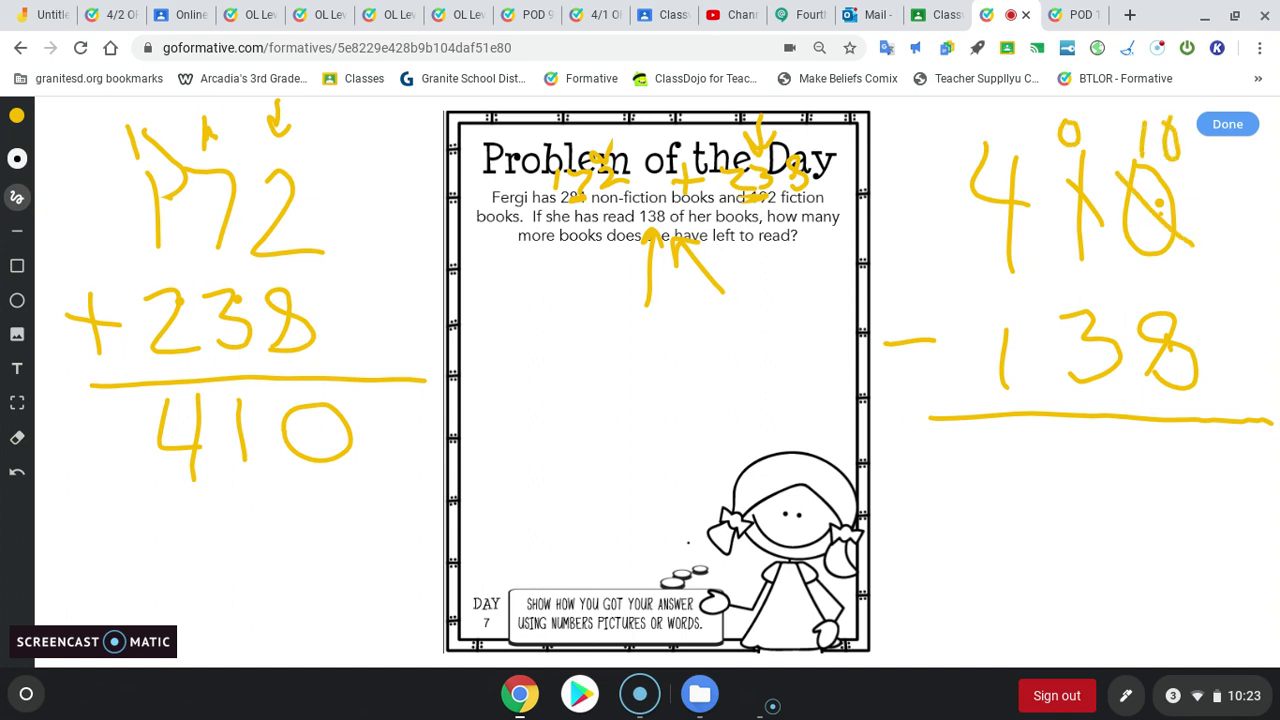
mouse_move(1170, 450)
left_mouse_down()
mouse_move(1163, 524)
mouse_move(1254, 530)
left_mouse_up()
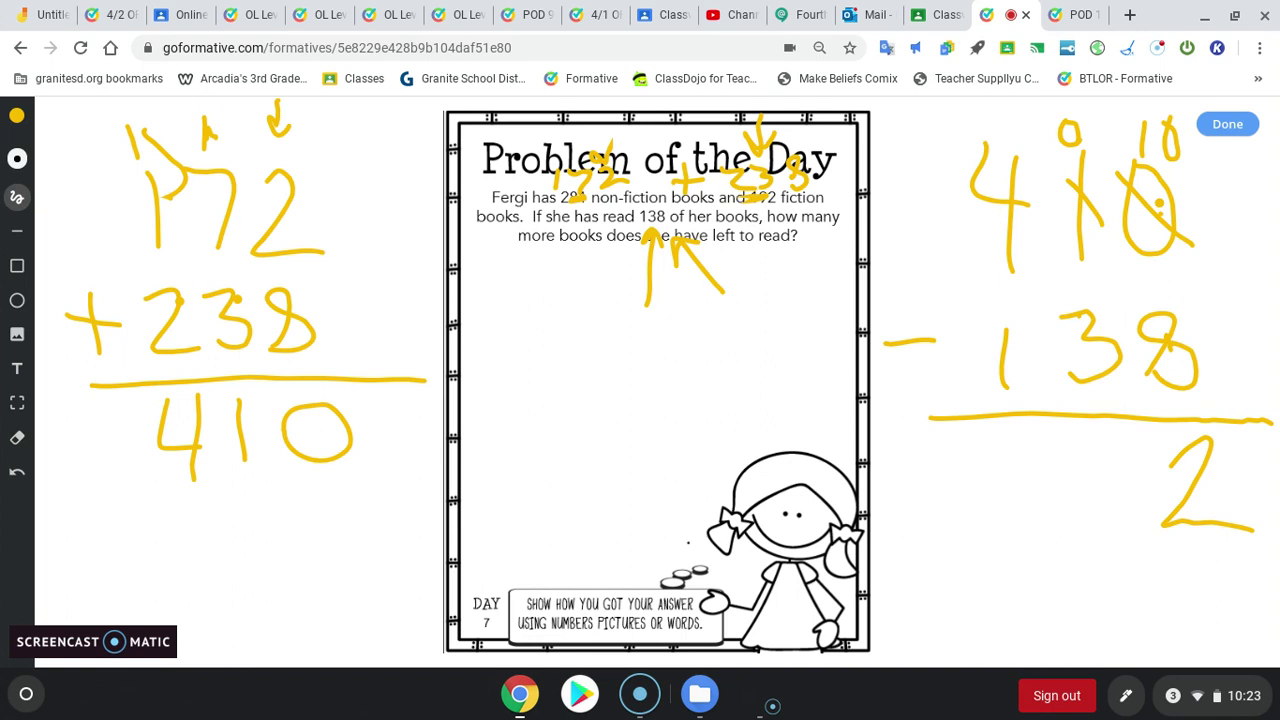
left_click_drag(975, 163, 1042, 250)
mouse_move(916, 128)
left_mouse_down()
mouse_move(938, 150)
mouse_move(912, 184)
left_mouse_up()
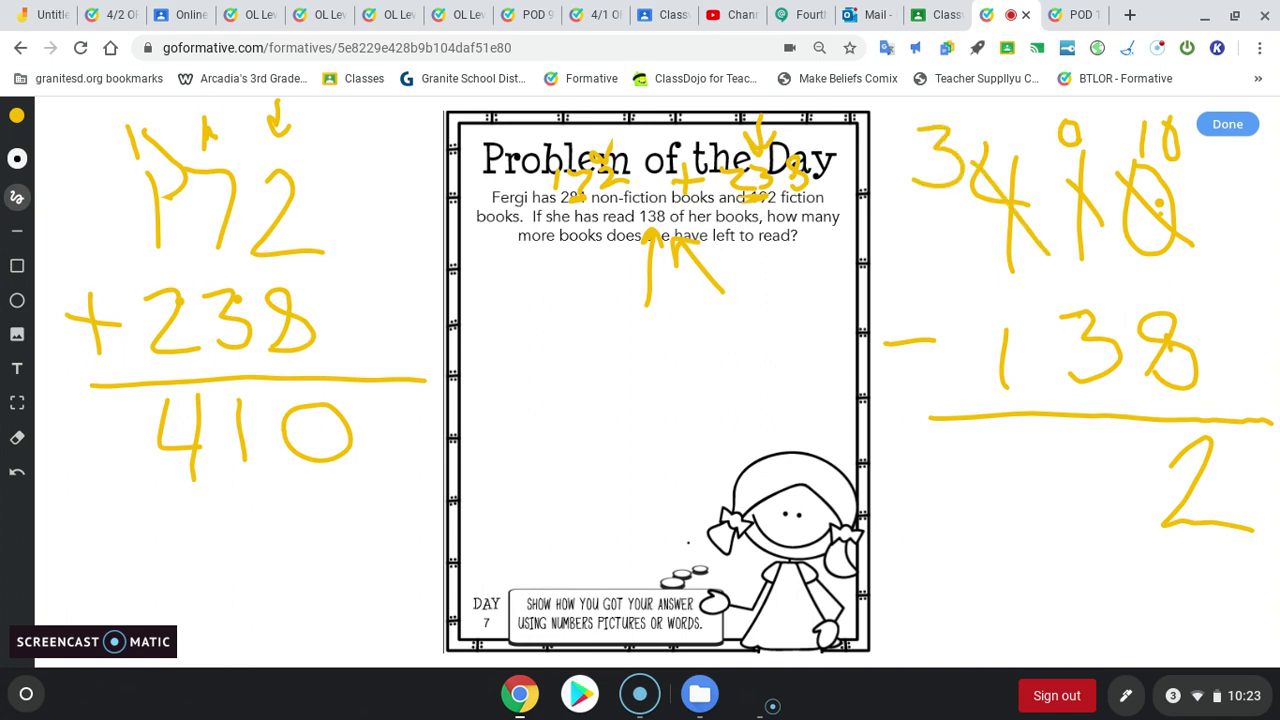
left_click_drag(1049, 122, 1048, 157)
mouse_move(1084, 452)
left_mouse_down()
mouse_move(1106, 500)
mouse_move(1098, 522)
left_mouse_up()
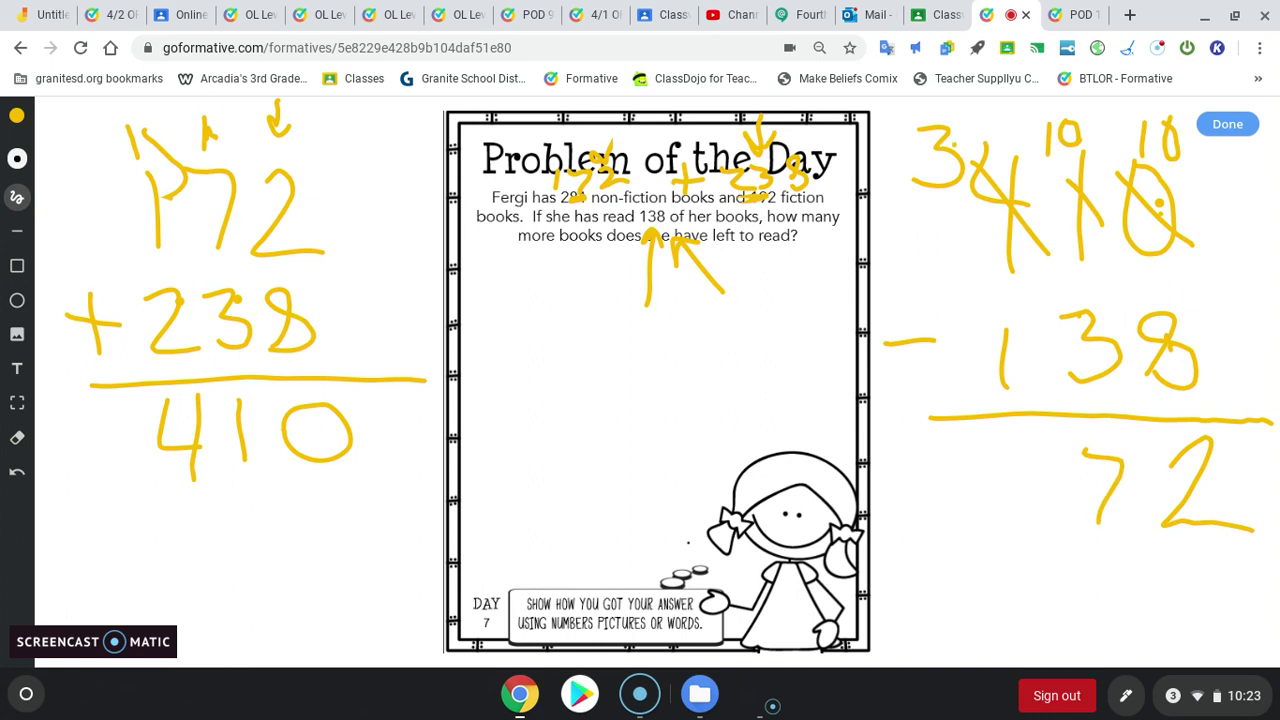
left_click(1006, 370)
mouse_move(986, 456)
left_mouse_down()
mouse_move(1034, 458)
mouse_move(1066, 538)
left_mouse_up()
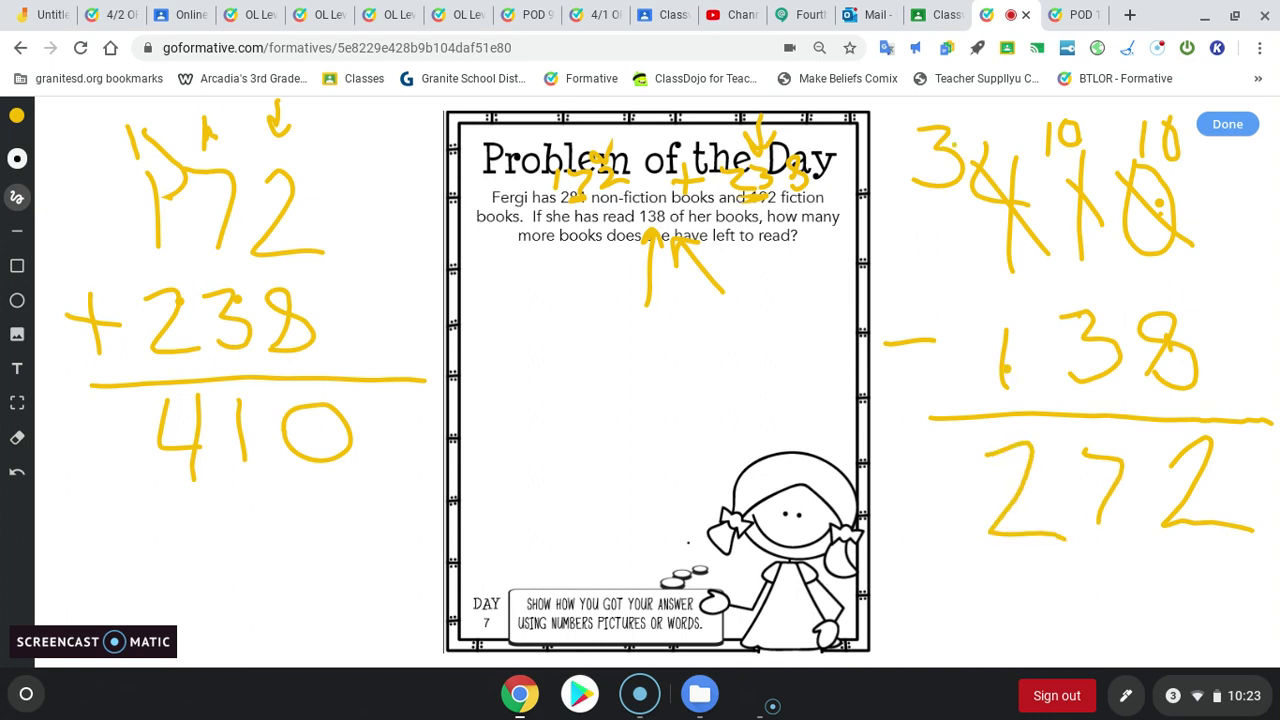
Step: Write the answer 272 large across the worksheet
left_click_drag(505, 432, 652, 460)
left_click_drag(638, 362, 715, 462)
left_click_drag(748, 340, 886, 422)
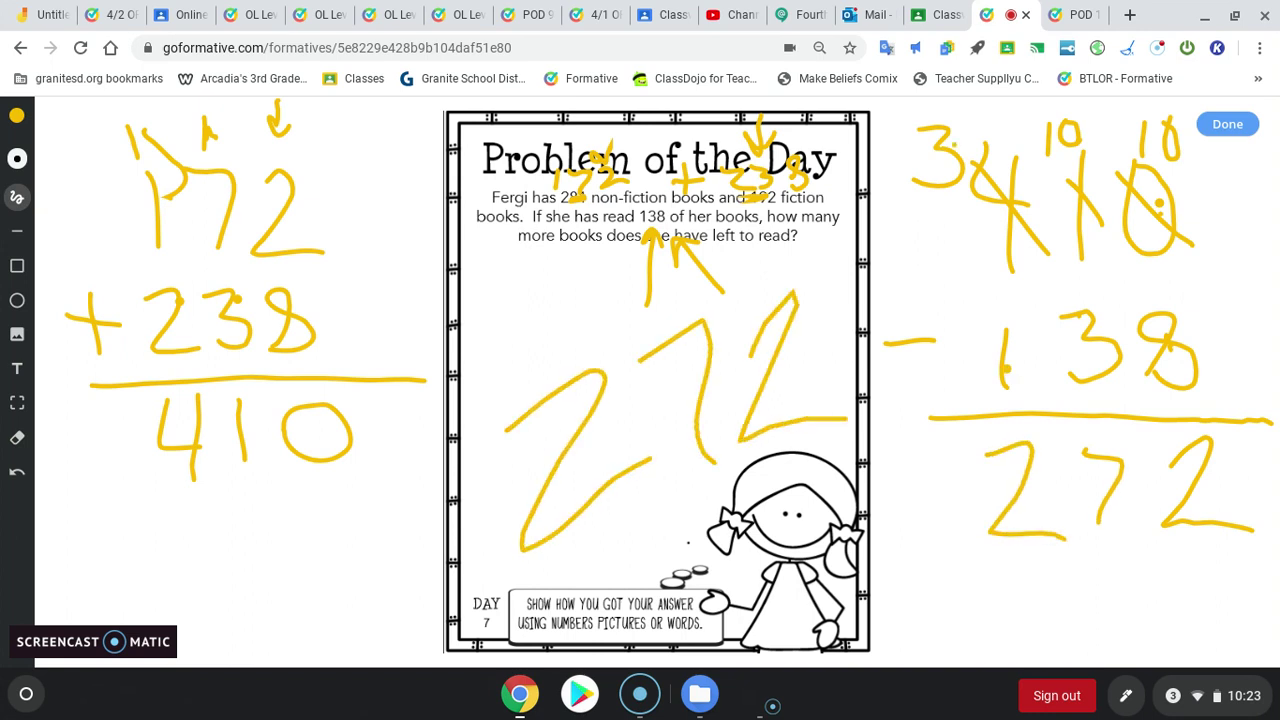
mouse_move(760, 514)
left_mouse_down()
mouse_move(830, 544)
mouse_move(812, 550)
left_mouse_up()
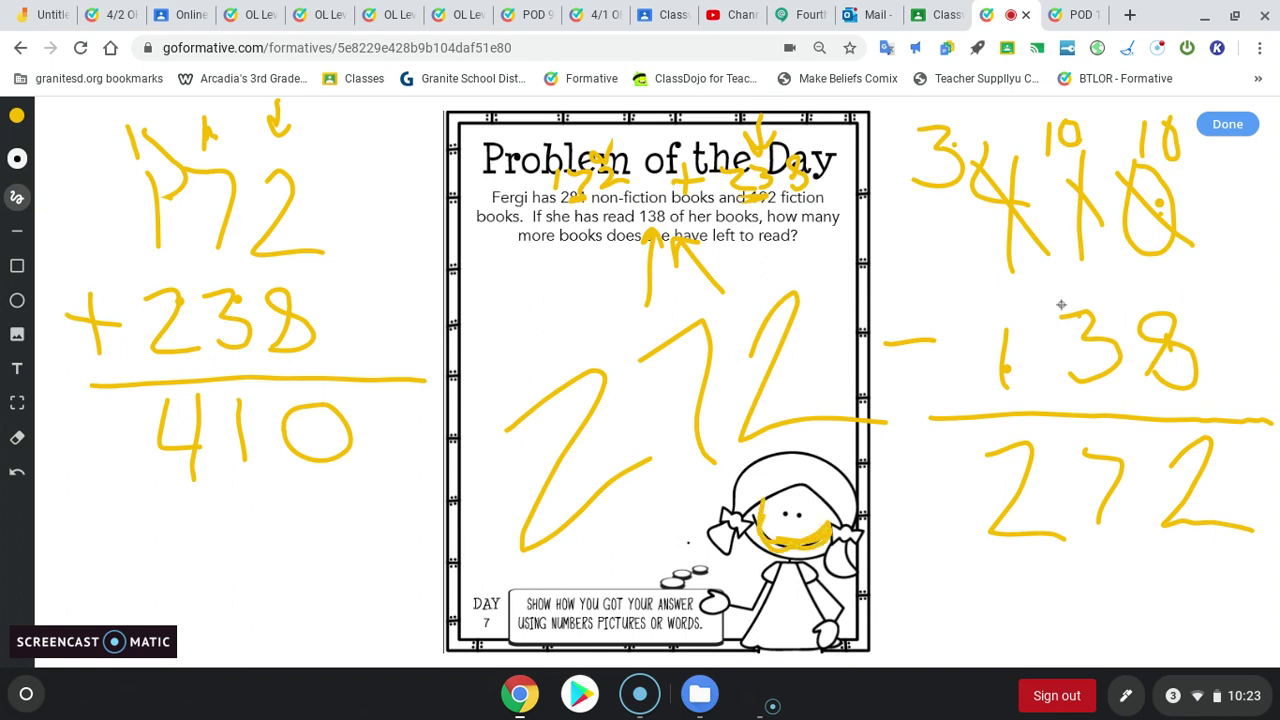